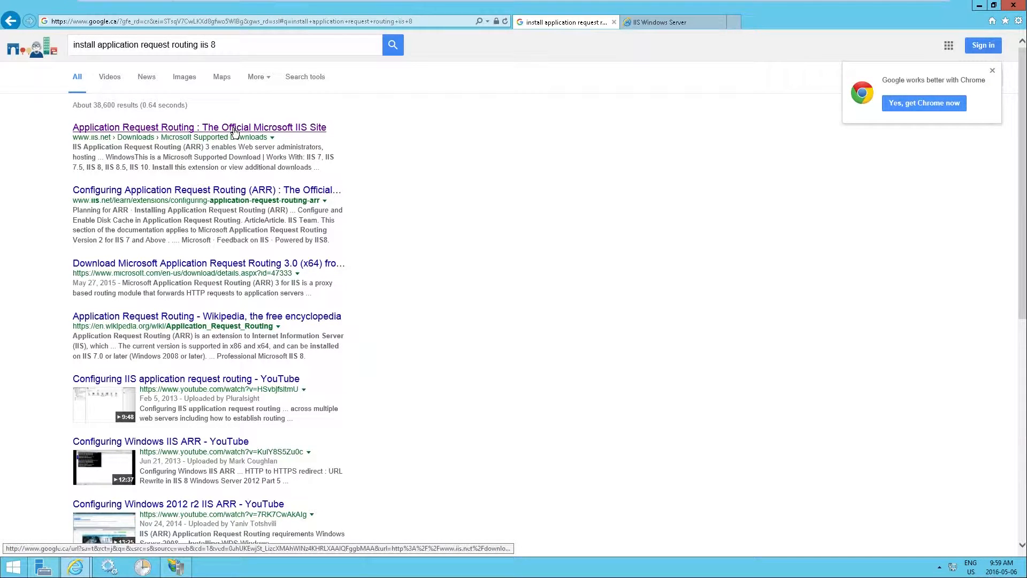
# Download the Application Request Routing 3.0 extension from the official Microsoft IIS site and install it through Web Platform Installer.
pyautogui.click(234, 130)
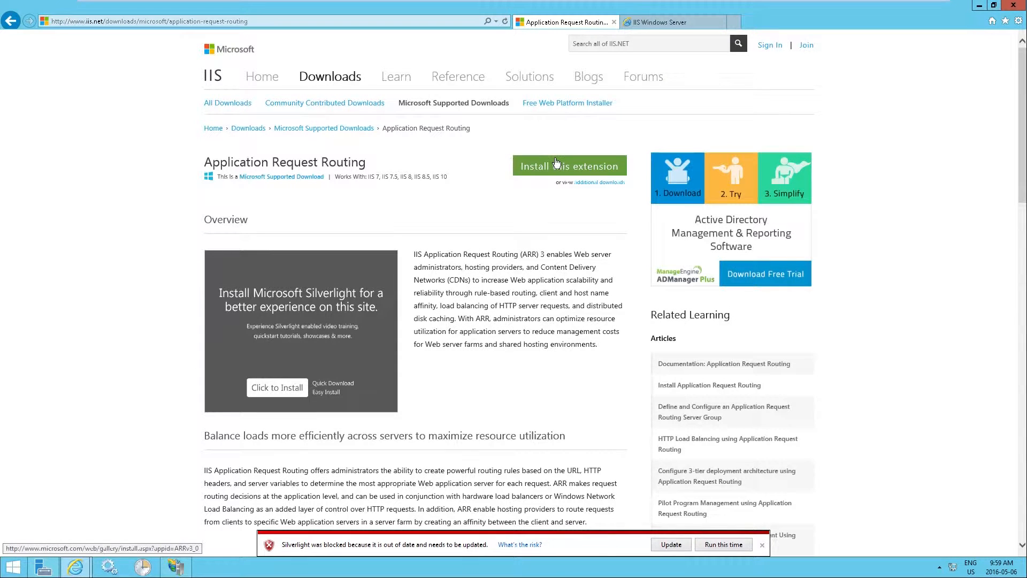
pyautogui.click(555, 167)
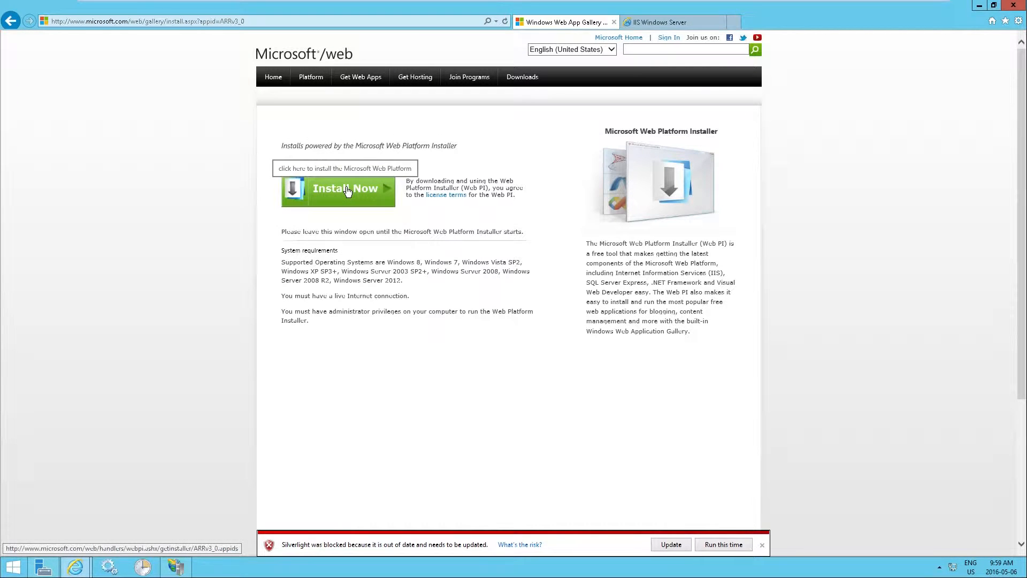
pyautogui.click(346, 191)
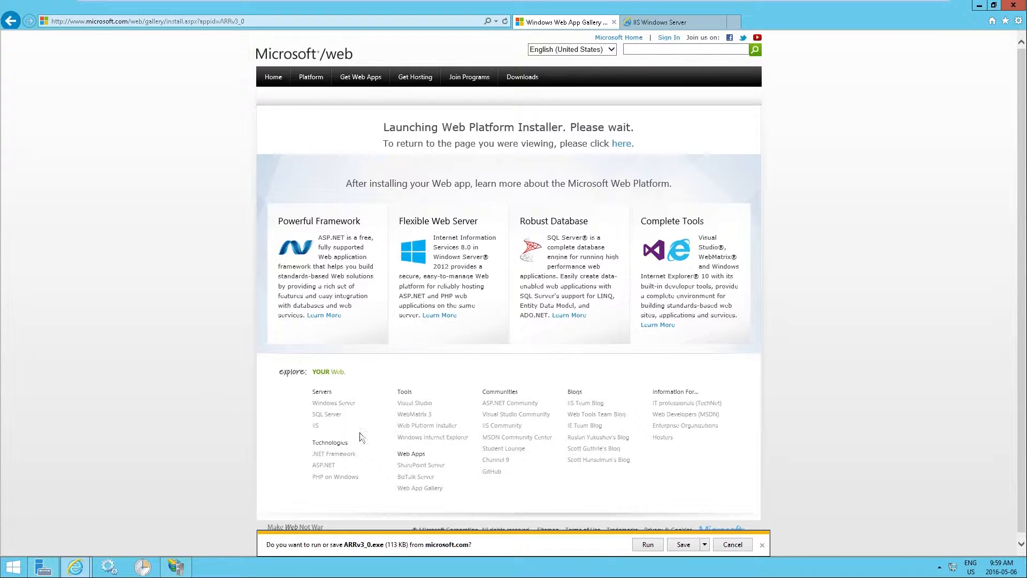
pyautogui.click(649, 545)
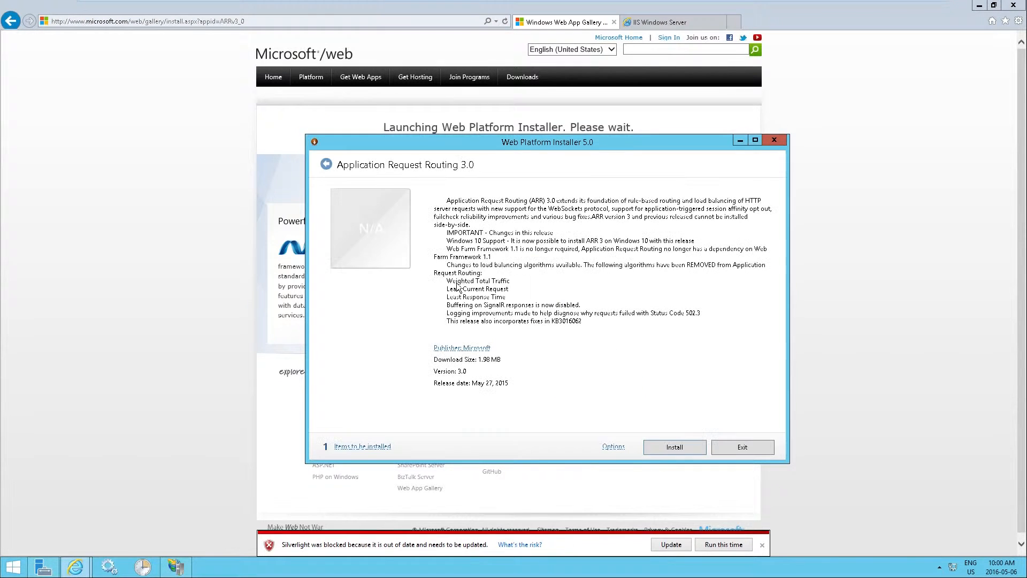
pyautogui.click(659, 448)
pyautogui.click(666, 403)
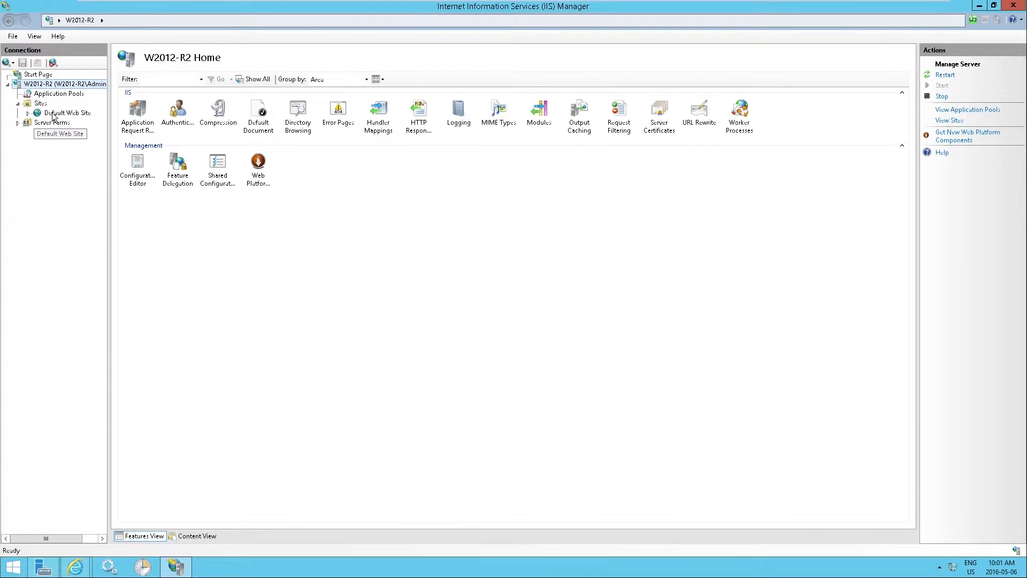
# Start adding a new website under Sites on the W2012-R2 server in IIS Manager, with the site name workflow.
pyautogui.click(56, 113)
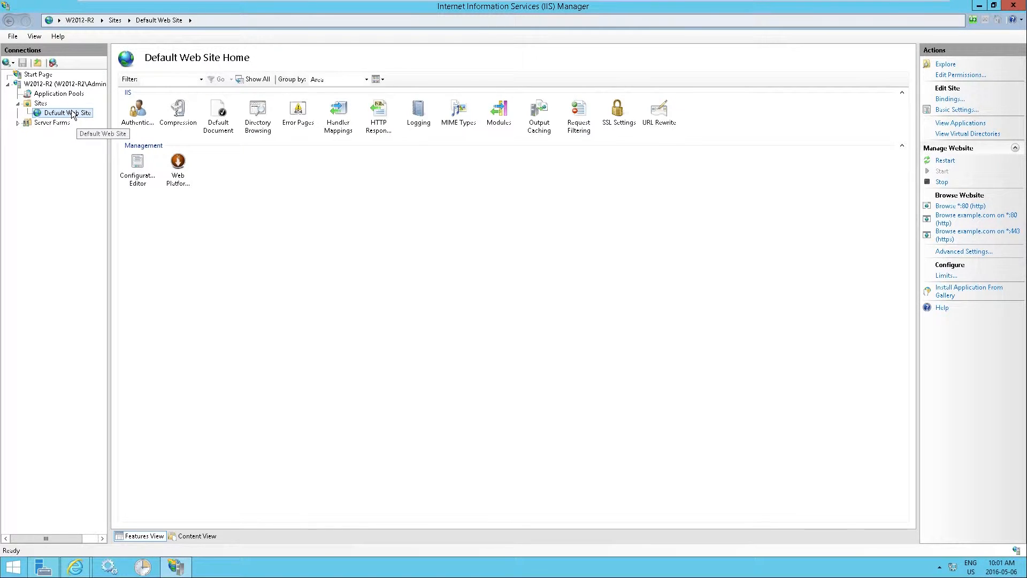
pyautogui.click(40, 105)
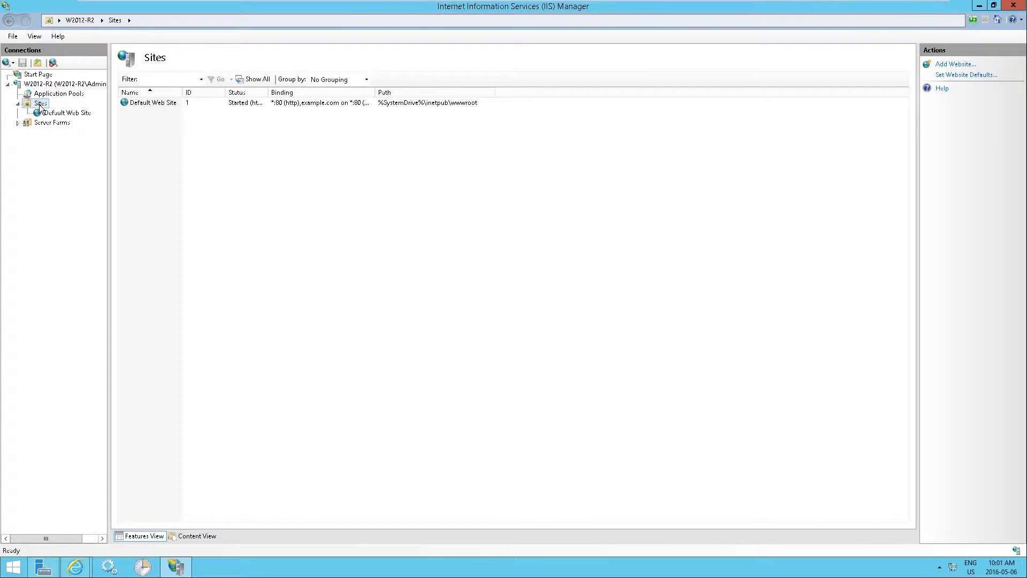
pyautogui.rightClick(39, 105)
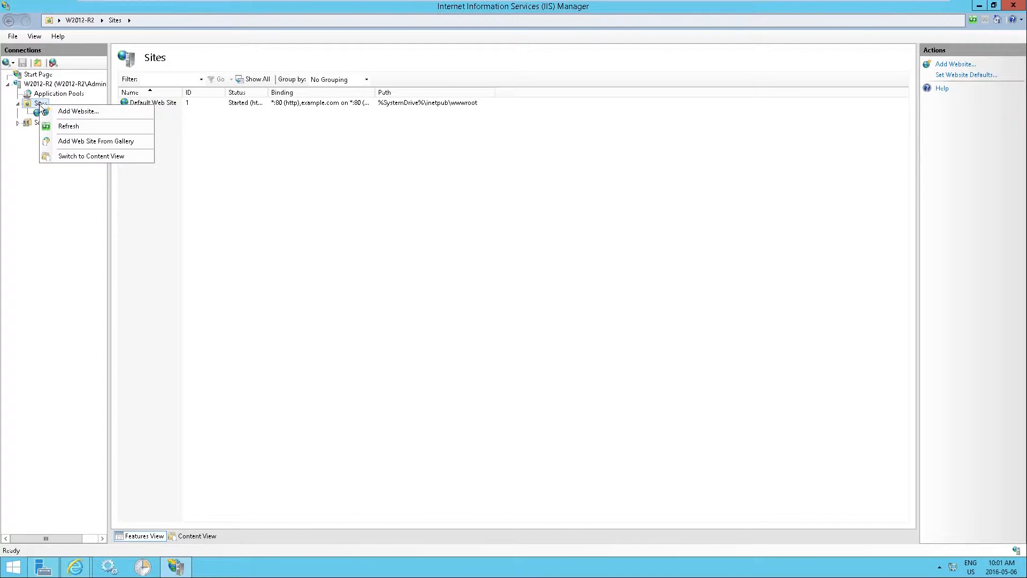
pyautogui.click(83, 111)
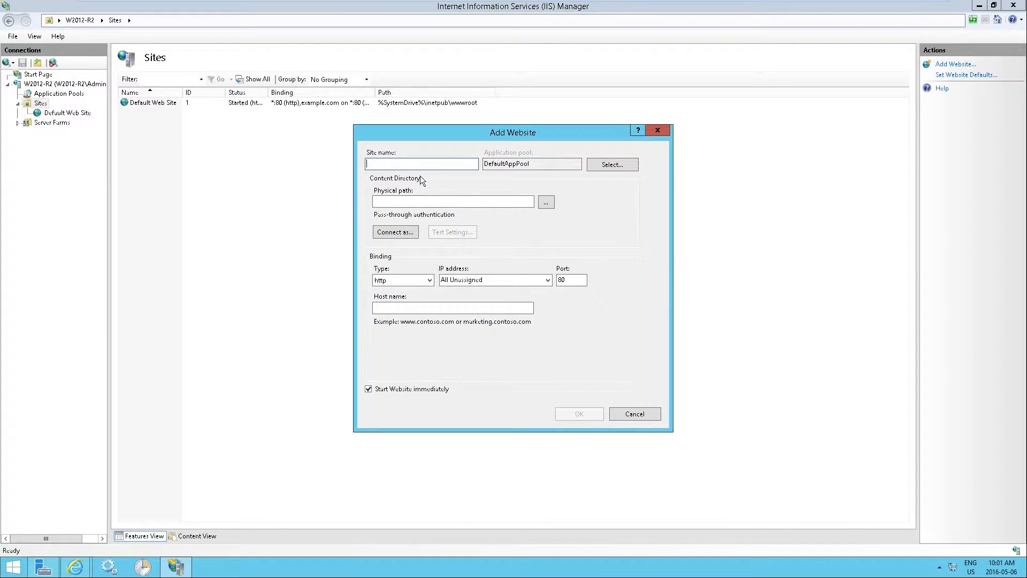
pyautogui.write('workflow')
pyautogui.press('Tab')
pyautogui.press('Tab')
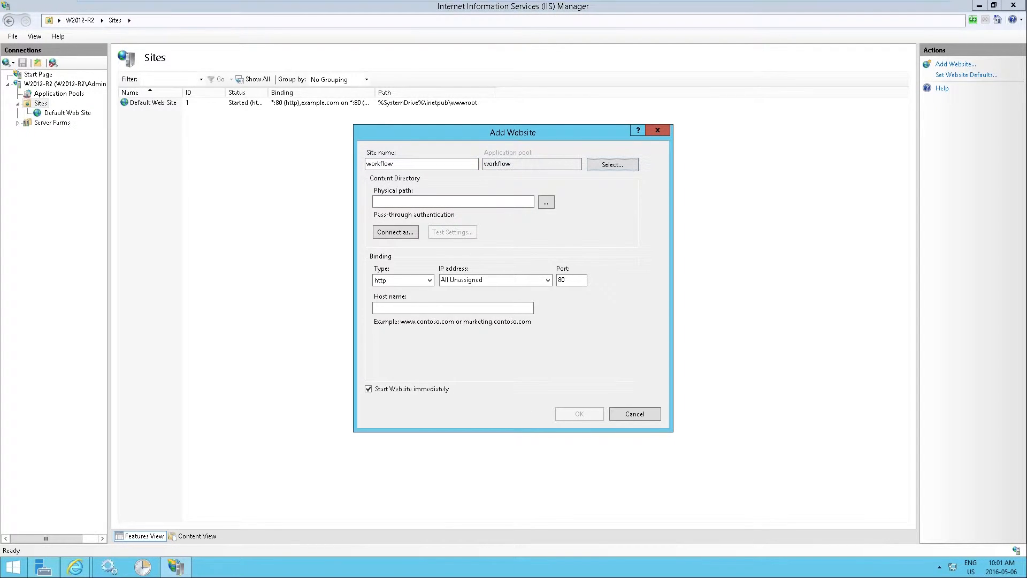
# Create a folder named wwwroot-empty inside C:\inetpub and select it as the new site's physical path.
pyautogui.click(545, 202)
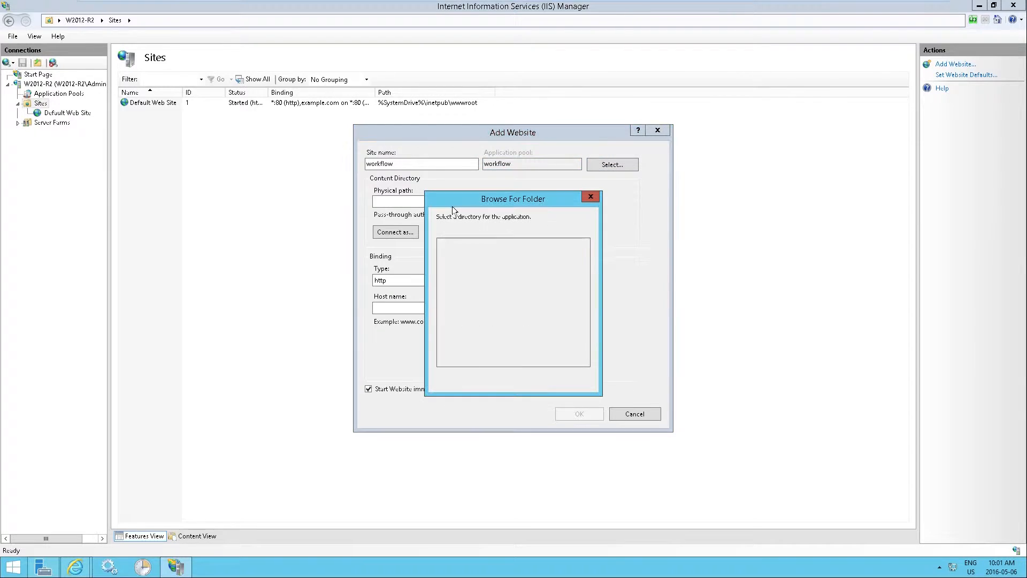
pyautogui.click(449, 356)
pyautogui.scroll(-2, 580, 284)
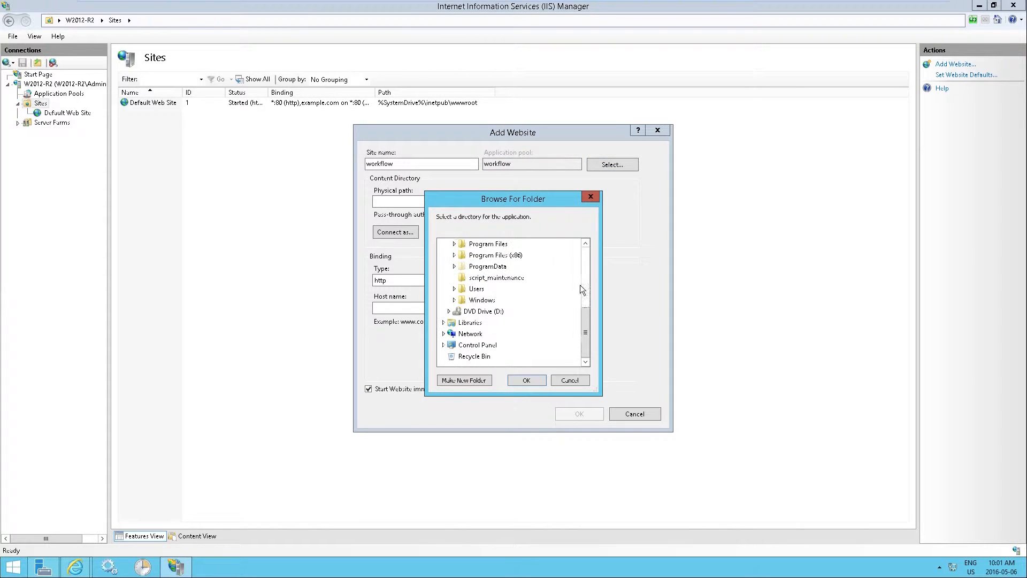
pyautogui.scroll(3, 506, 287)
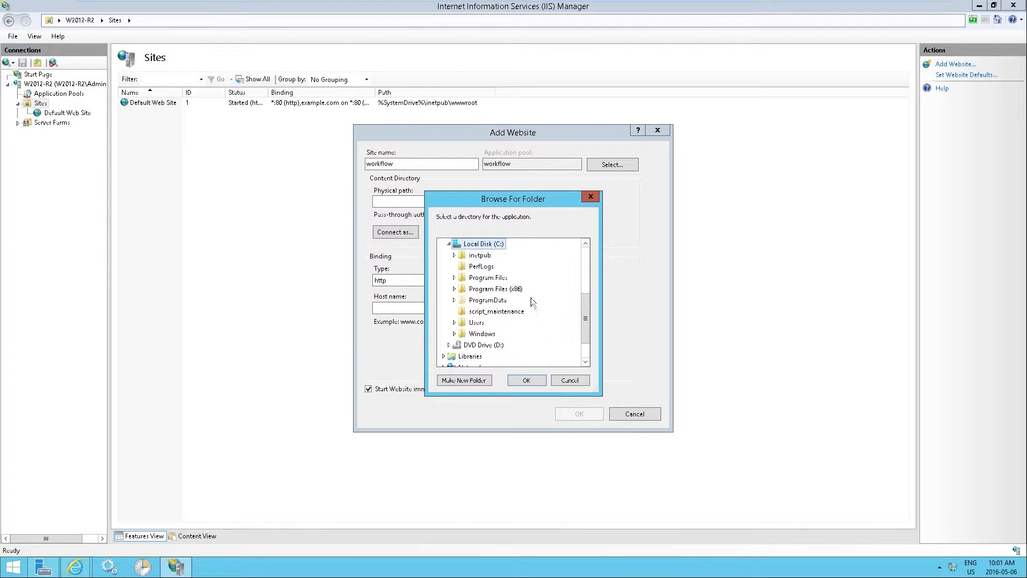
pyautogui.click(455, 255)
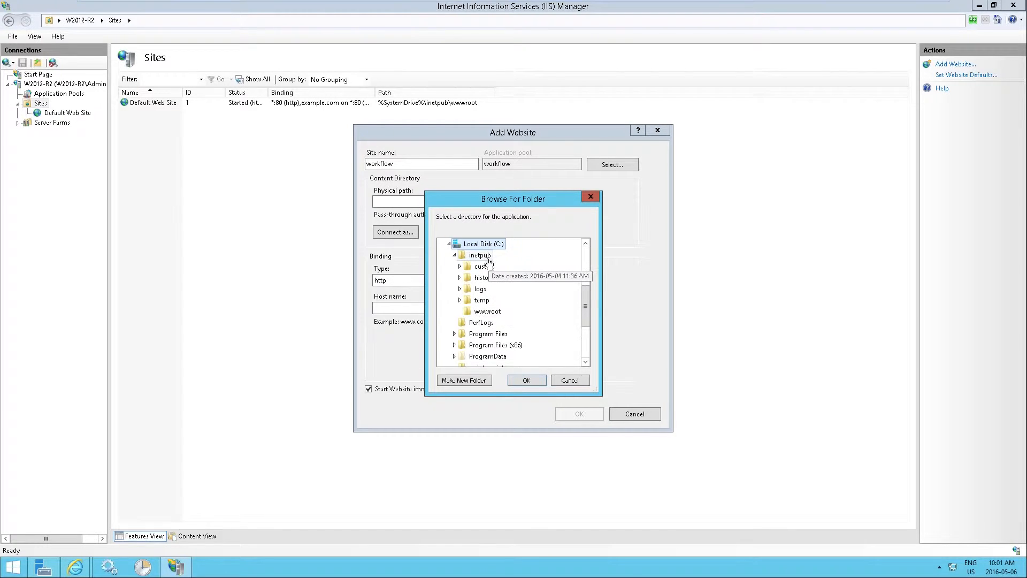
pyautogui.click(484, 256)
pyautogui.click(458, 380)
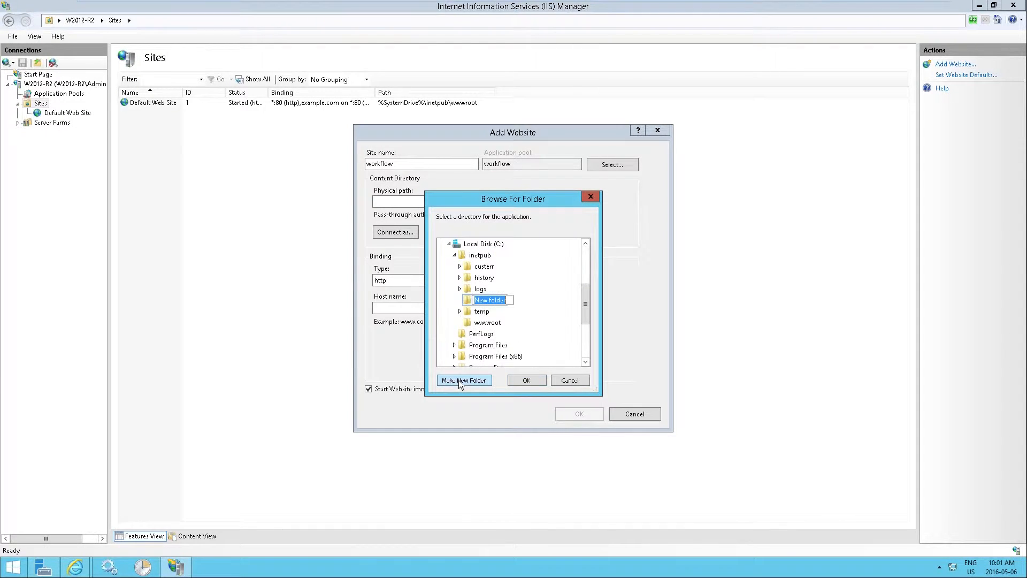
pyautogui.write('wwwroot-empty')
pyautogui.press('Return')
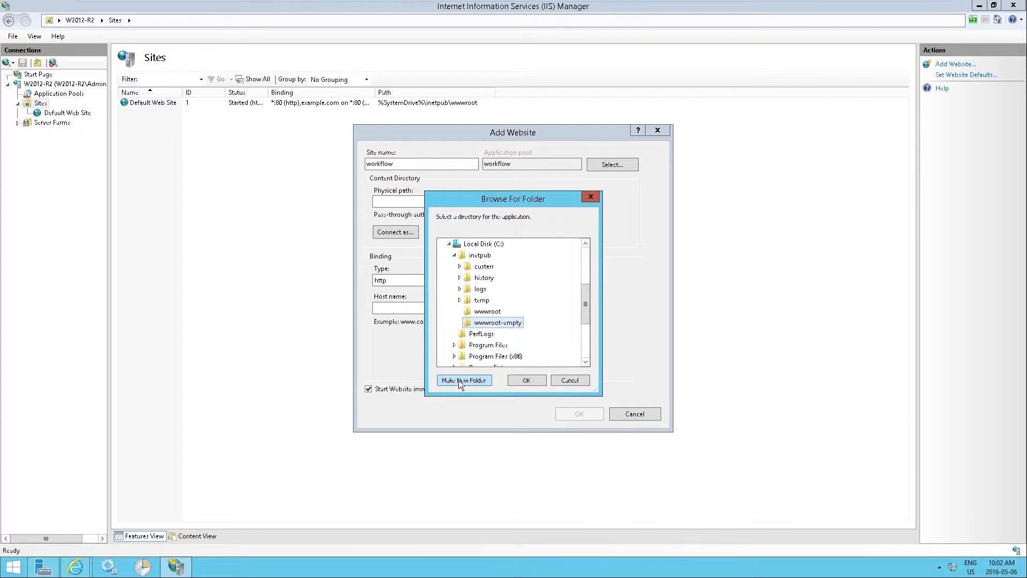
pyautogui.click(514, 380)
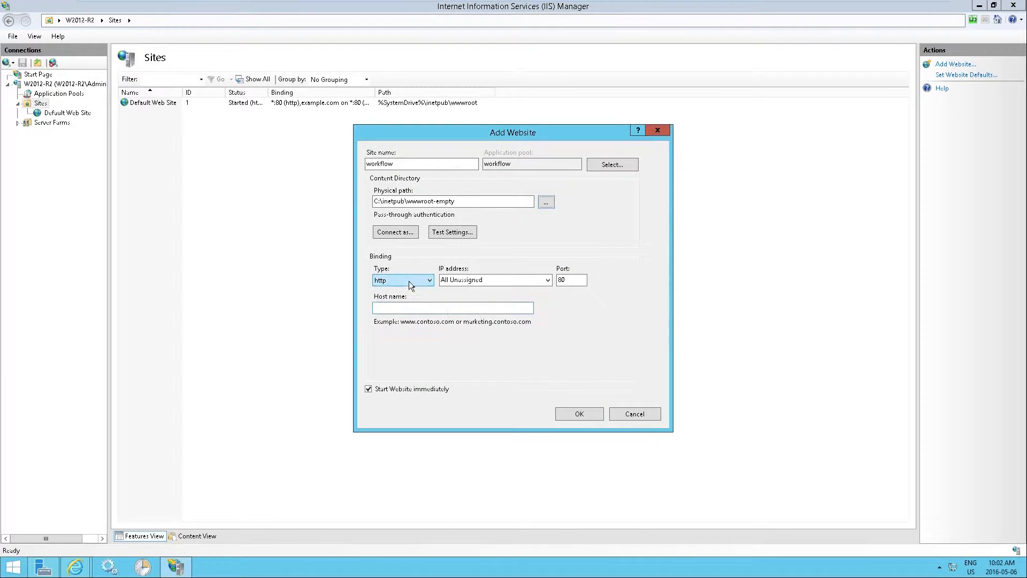
# Set the http binding's host name to workflow.example.com and create the website.
pyautogui.click(424, 307)
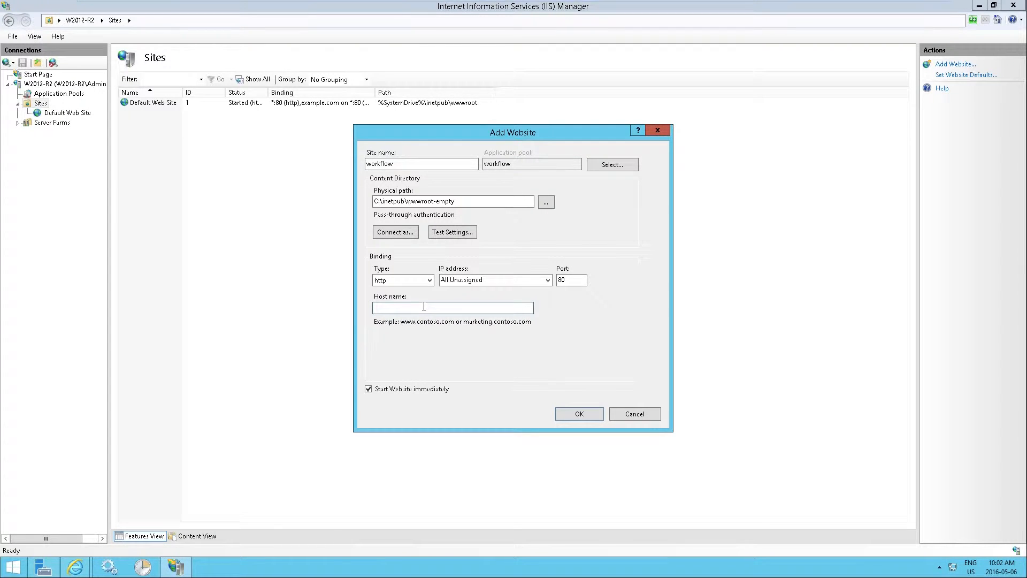
pyautogui.write('workflow.example.com')
pyautogui.moveTo(402, 308); pyautogui.dragTo(326, 309)
pyautogui.click(580, 413)
# Add an https binding with the host name workflow.example.com to the workflow site.
pyautogui.rightClick(51, 124)
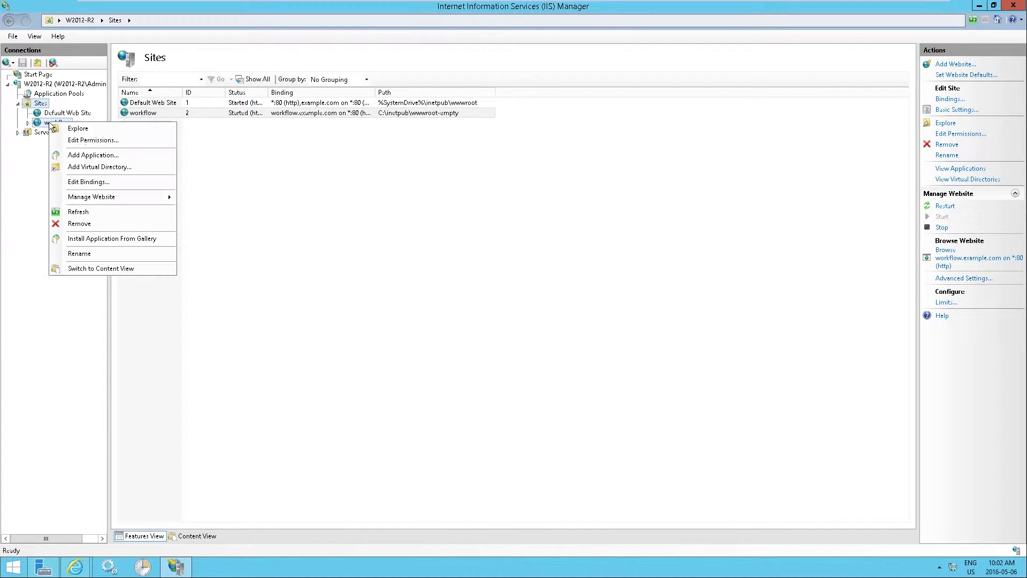
pyautogui.click(116, 186)
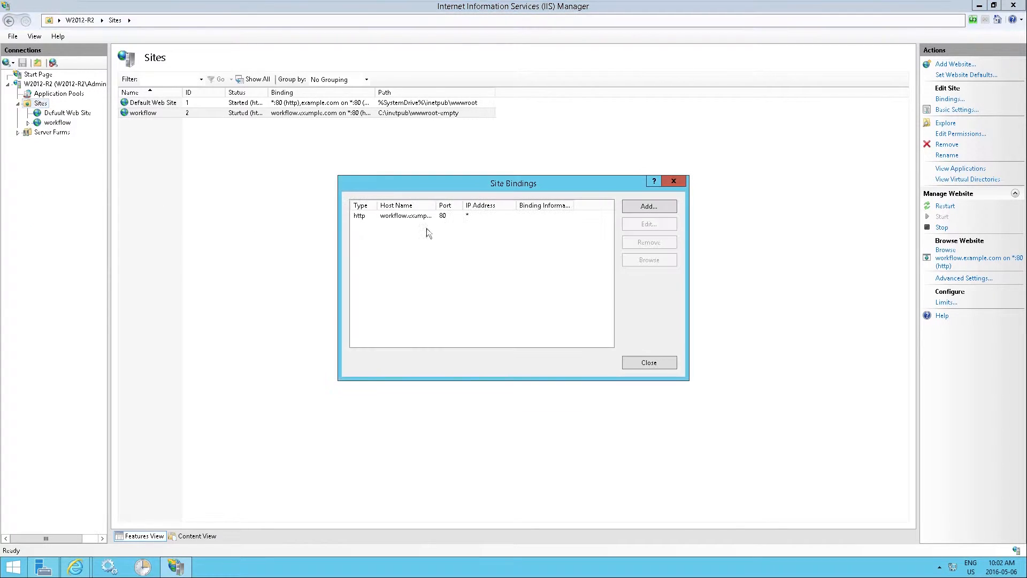
pyautogui.click(660, 206)
pyautogui.click(461, 259)
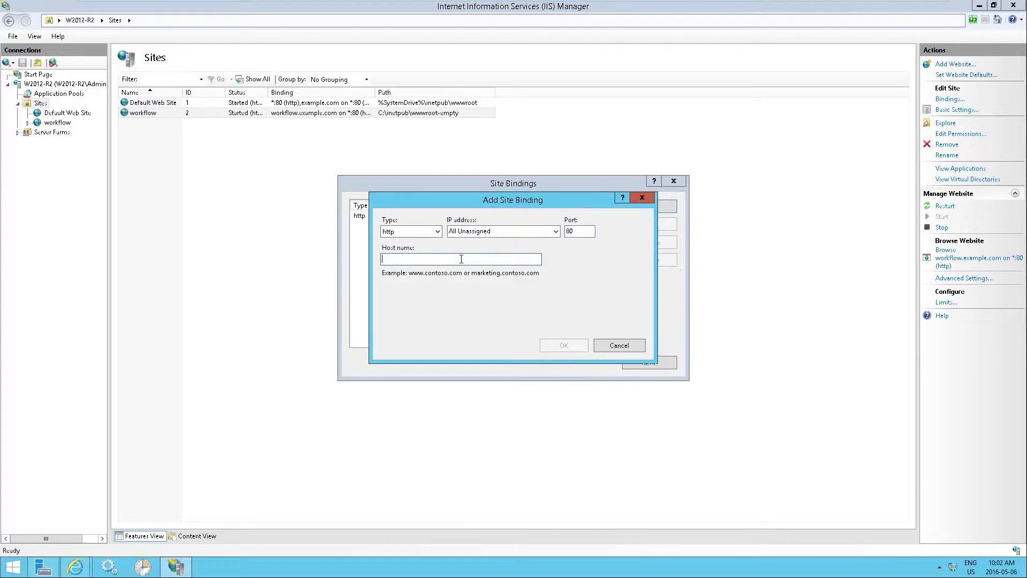
pyautogui.write('www')
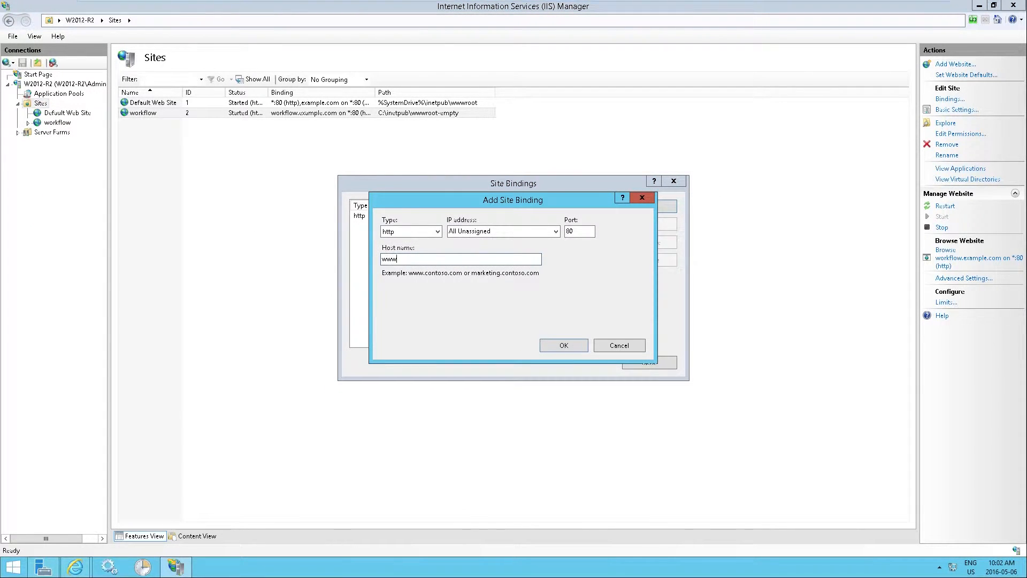
pyautogui.press('BackSpace')
pyautogui.press('BackSpace')
pyautogui.press('BackSpace')
pyautogui.write('workflow.exe')
pyautogui.write('mple.com')
pyautogui.click(437, 231)
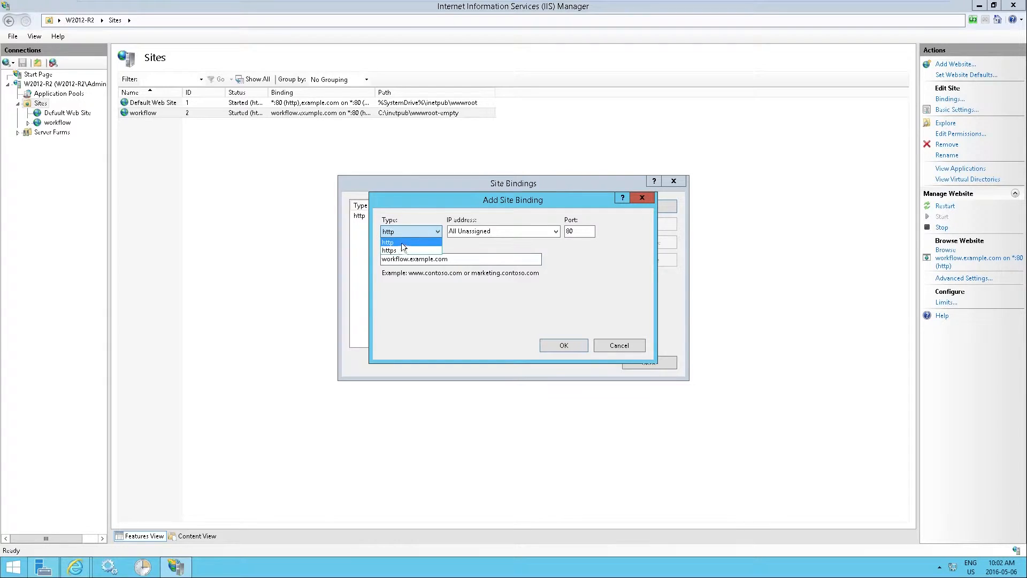
pyautogui.click(410, 249)
pyautogui.click(422, 316)
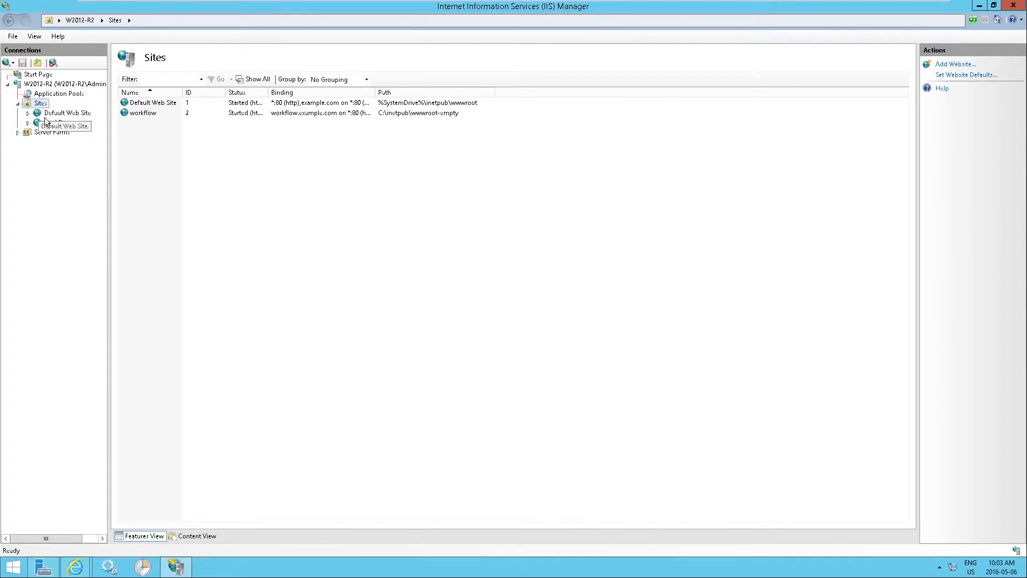
pyautogui.click(67, 123)
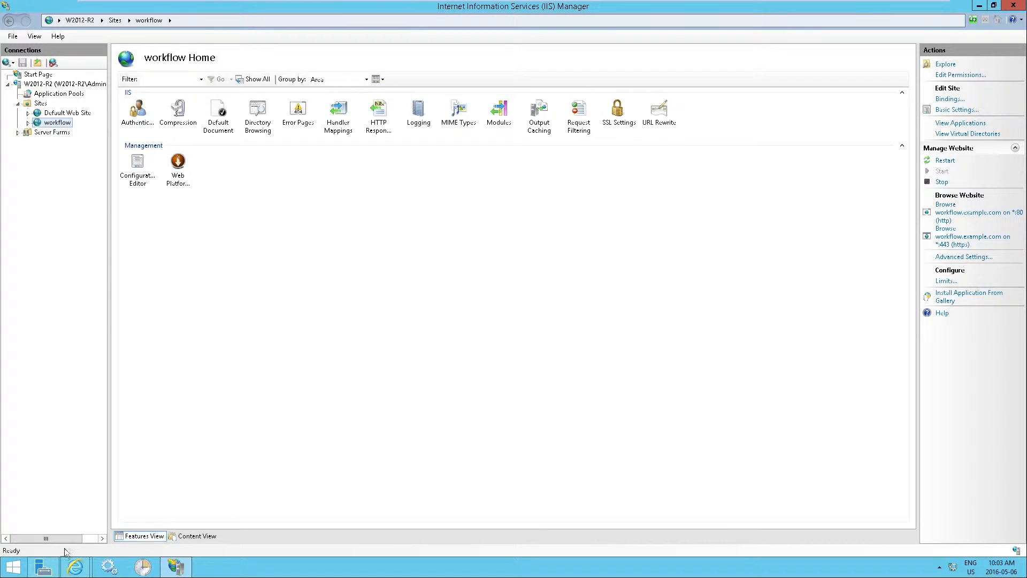
pyautogui.moveTo(68, 561)
pyautogui.click(74, 534)
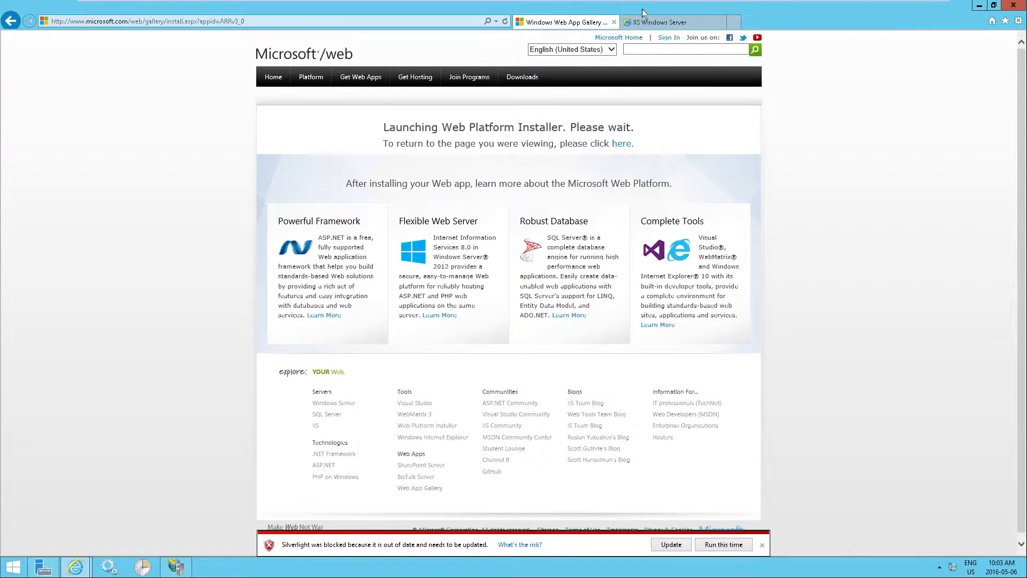
pyautogui.click(663, 22)
pyautogui.click(82, 21)
pyautogui.click(80, 21)
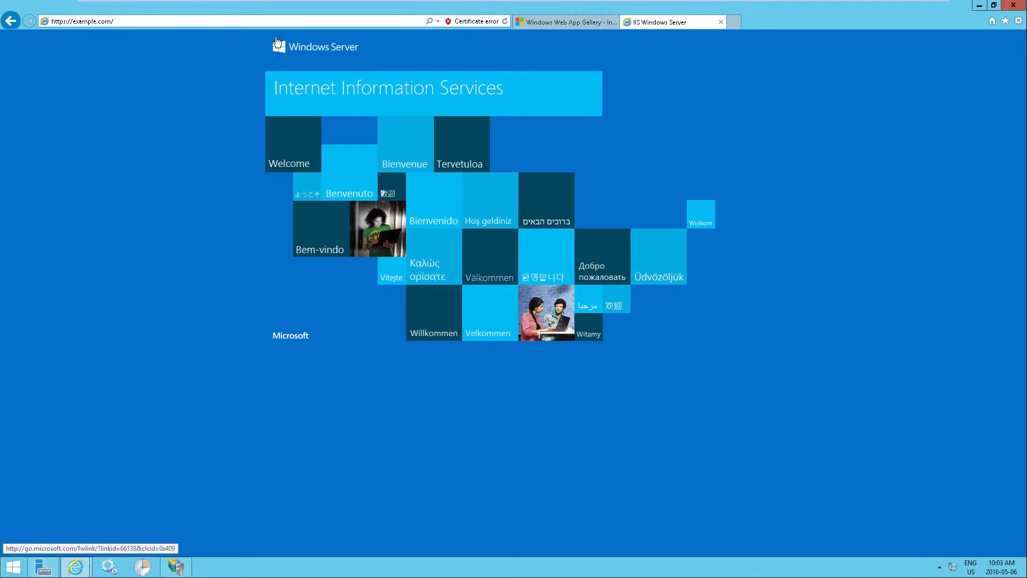
pyautogui.write('workflow.')
pyautogui.press('Return')
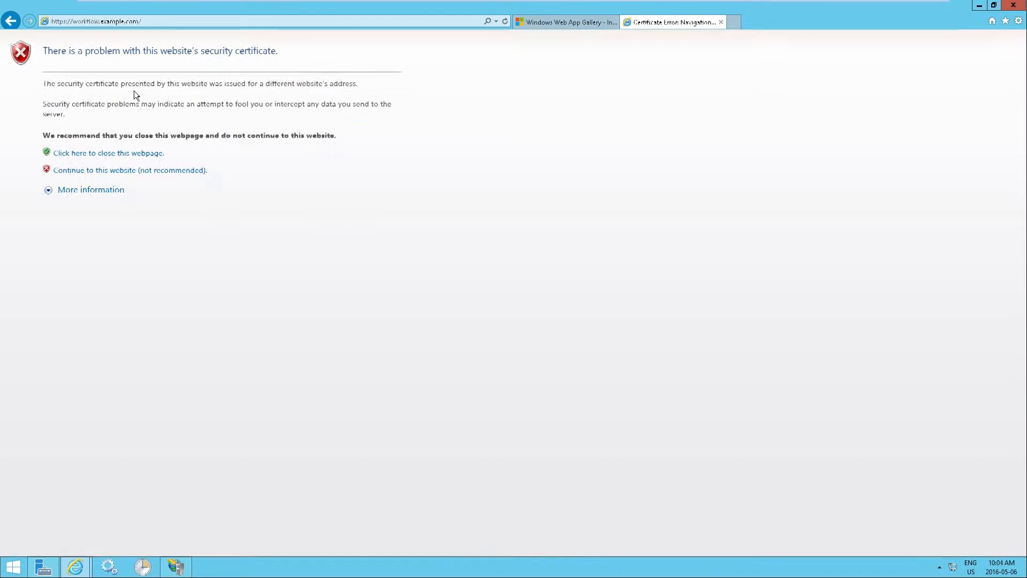
pyautogui.click(110, 171)
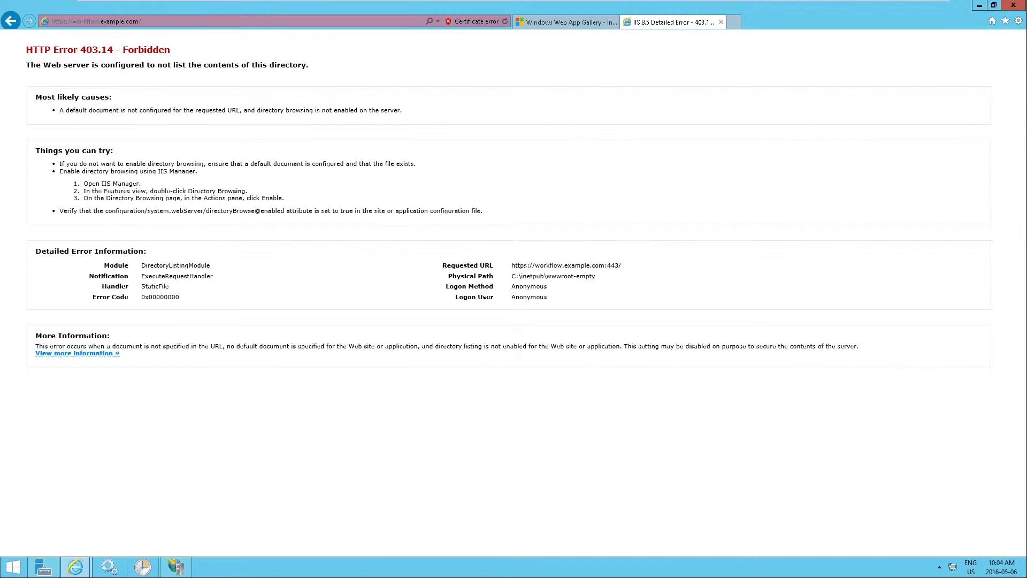
# Switch to PlanetPress Workflow and review the Send Incident Report to COTG, Retrieve Incident Report Document and Process Incident Report processes.
pyautogui.click(180, 573)
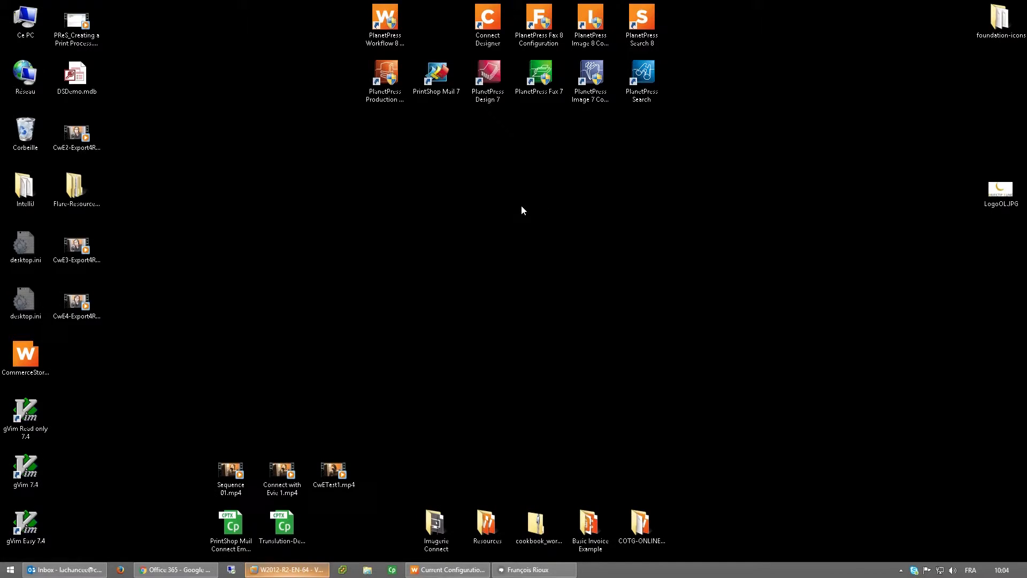
pyautogui.click(459, 570)
pyautogui.click(45, 120)
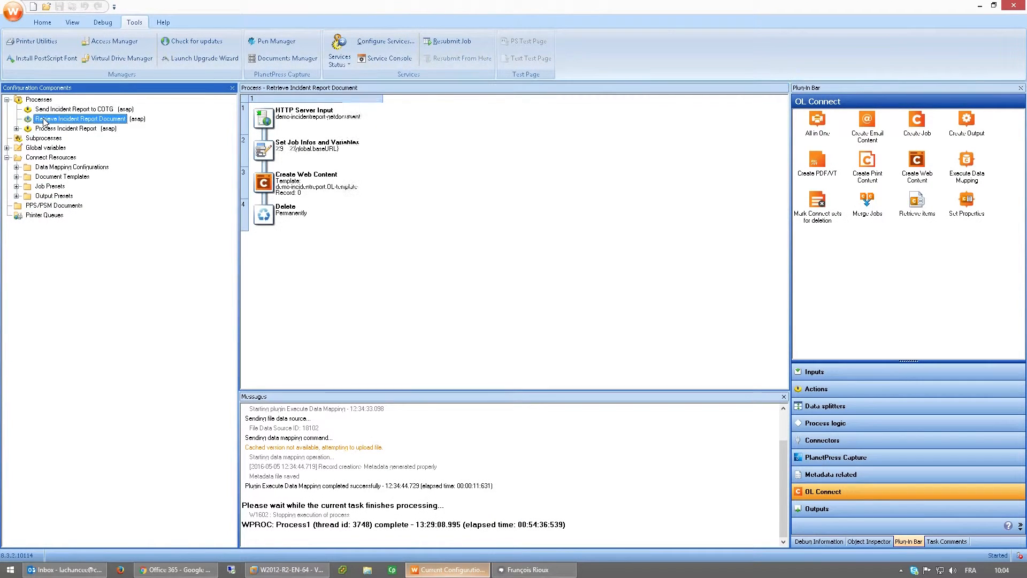
pyautogui.click(52, 110)
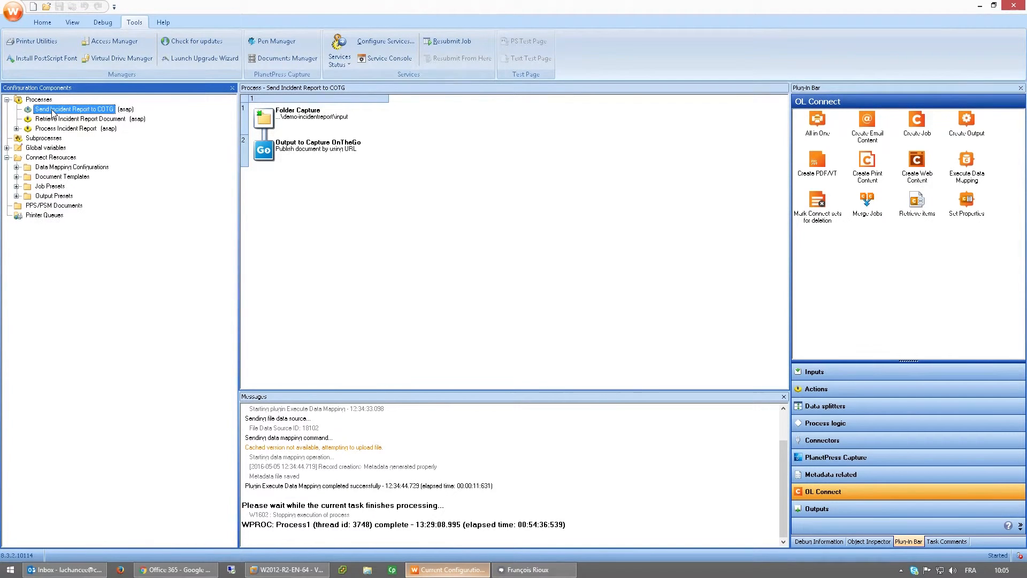
pyautogui.click(55, 120)
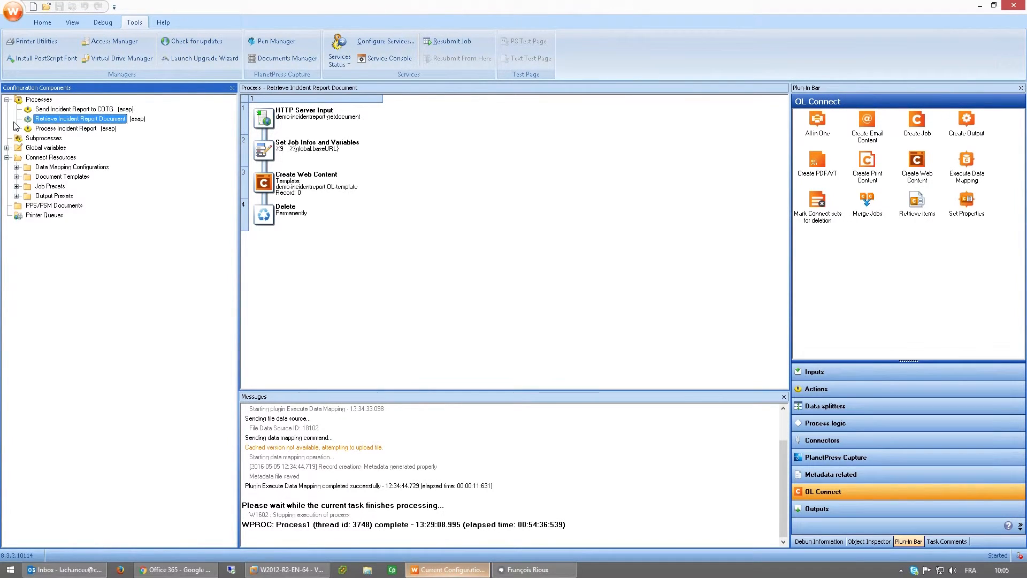
pyautogui.click(56, 129)
pyautogui.click(63, 121)
pyautogui.click(294, 567)
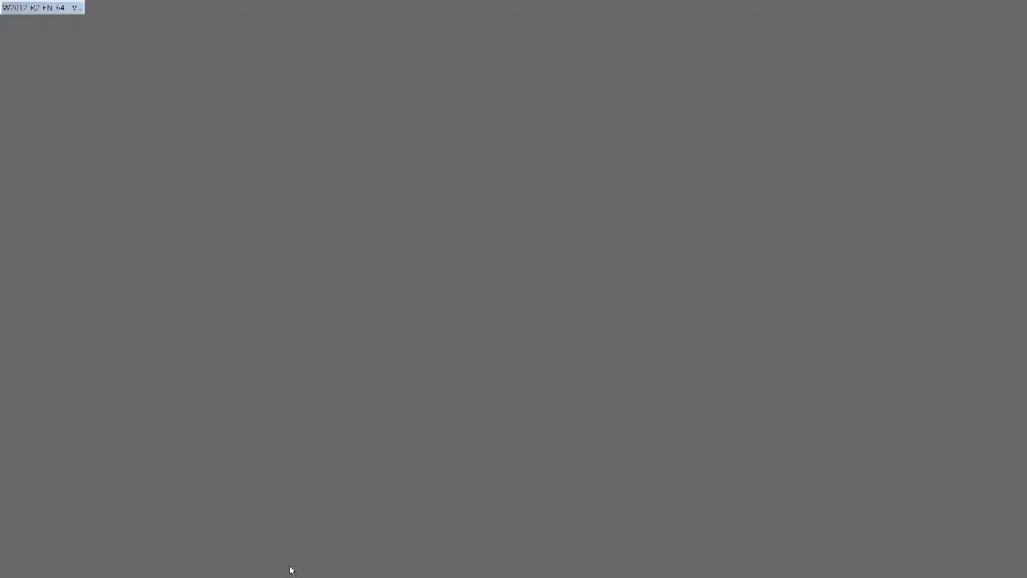
pyautogui.moveTo(83, 566)
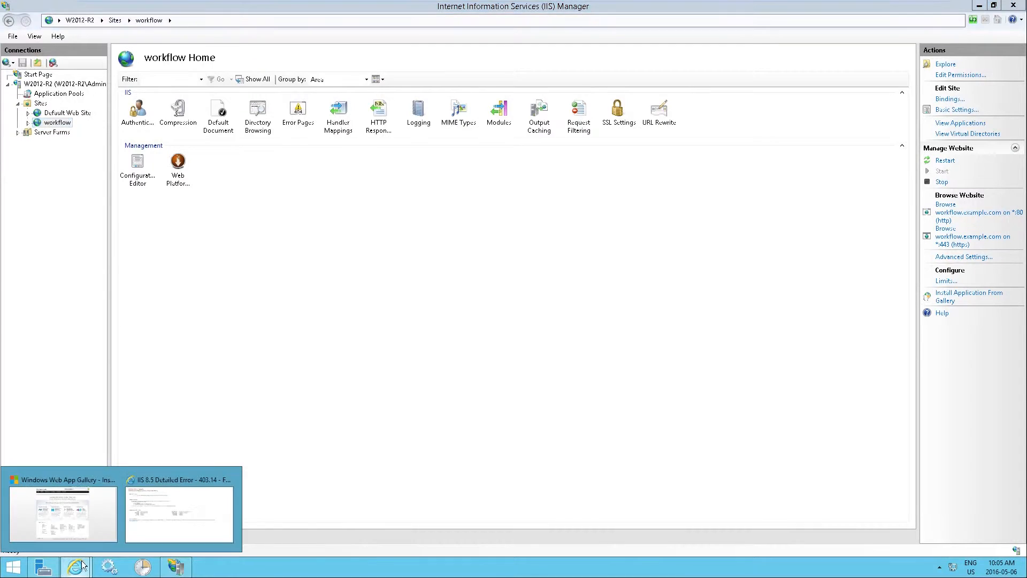
pyautogui.click(176, 510)
pyautogui.click(733, 22)
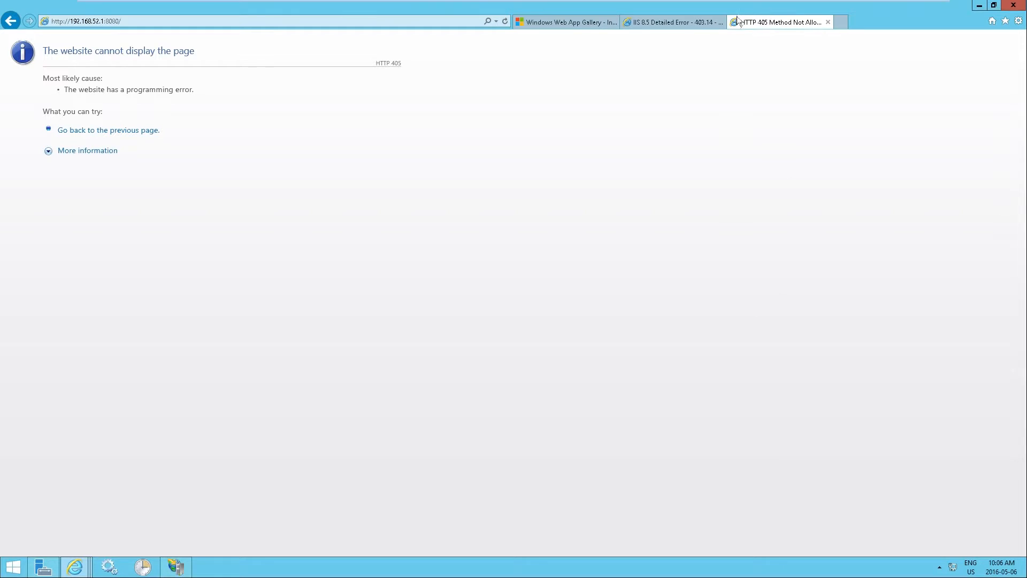
pyautogui.click(196, 21)
pyautogui.click(198, 20)
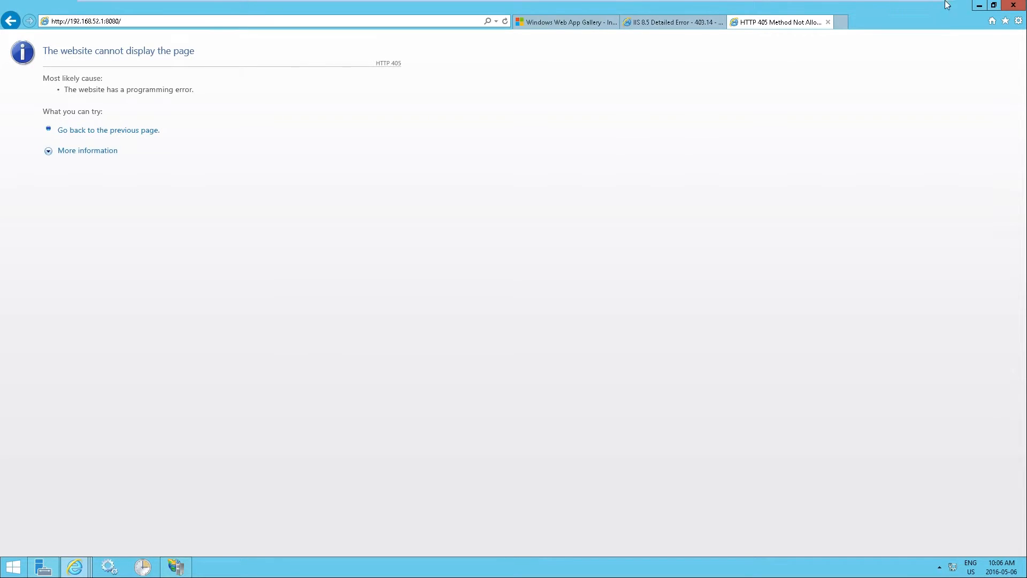
# Switch to PlanetPress Workflow and look up the HTTP action of the Retrieve Incident Report Document process's HTTP Server Input.
pyautogui.moveTo(842, 3)
pyautogui.click(907, 7)
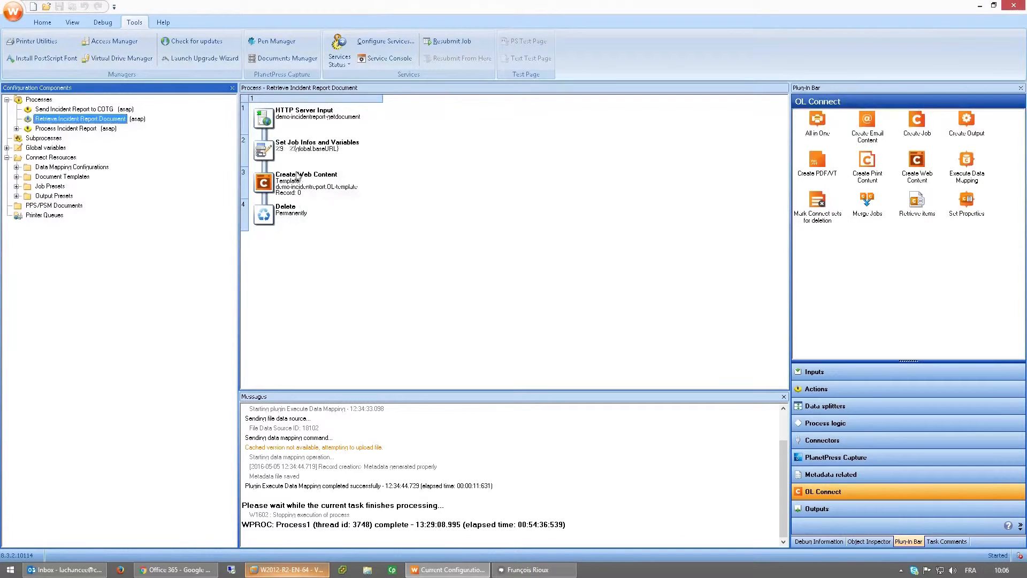
pyautogui.doubleClick(287, 127)
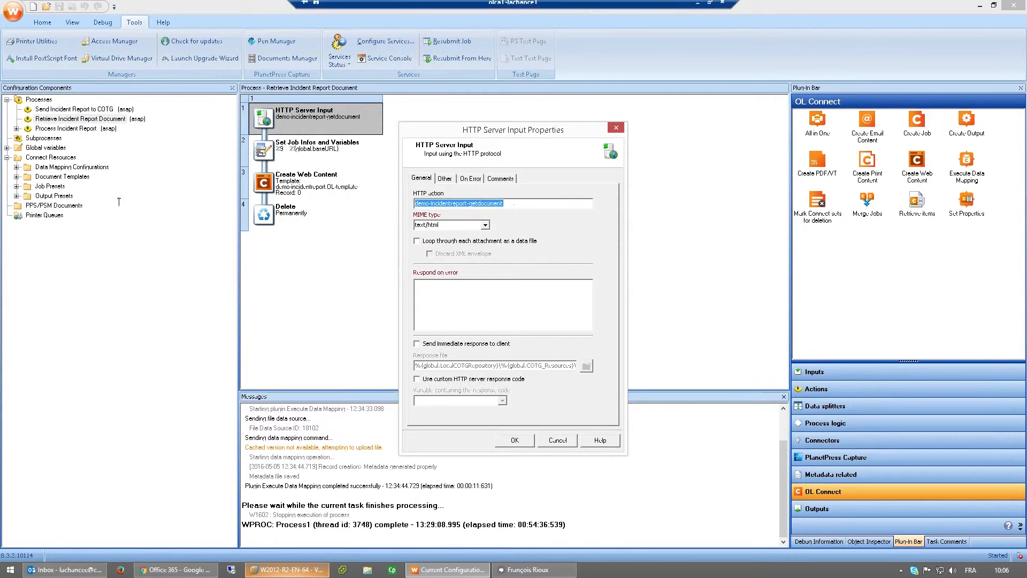
pyautogui.click(323, 562)
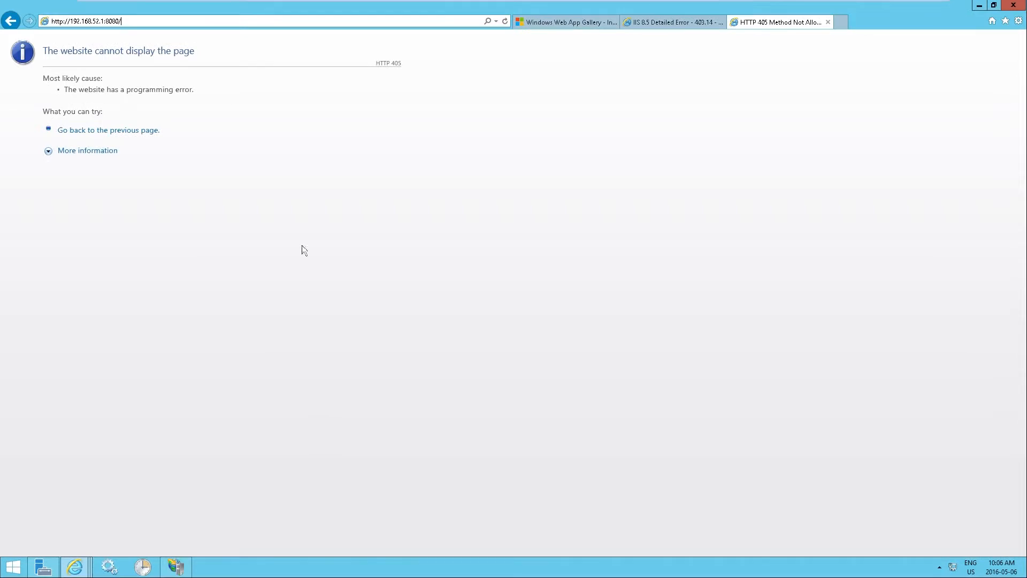
pyautogui.click(173, 26)
pyautogui.write('demo-incidentreport-getdocument')
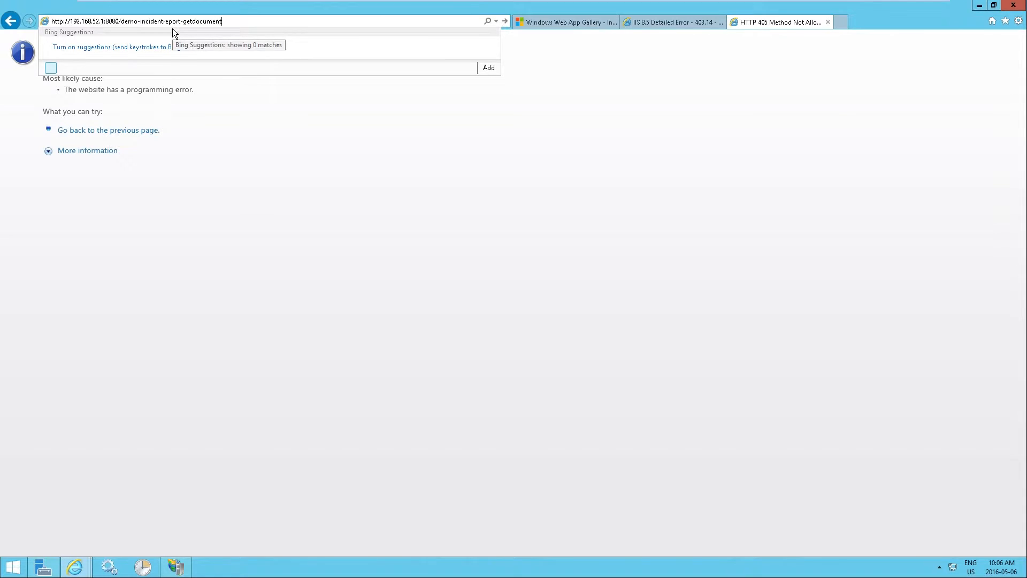
pyautogui.press('Return')
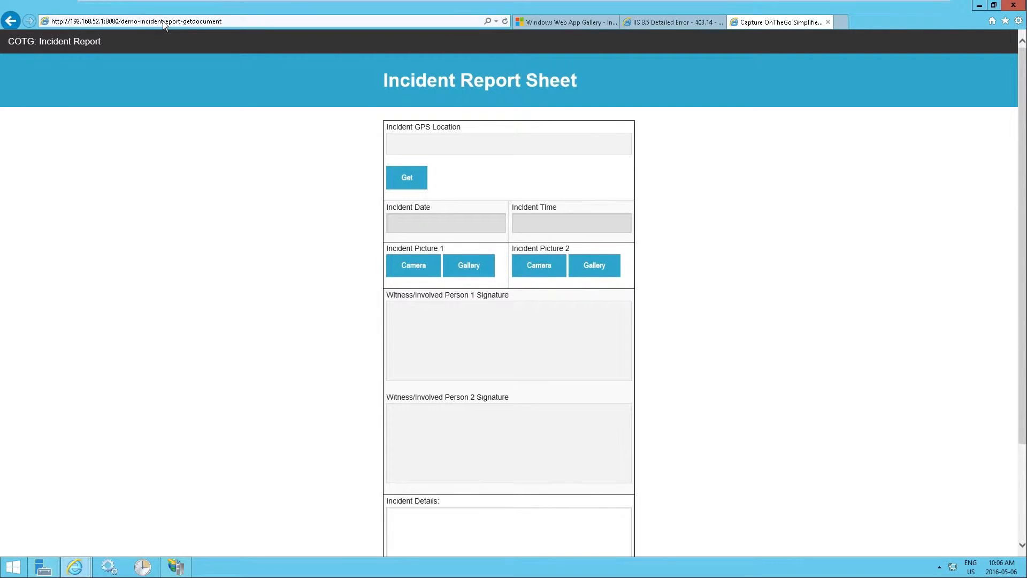
pyautogui.click(74, 22)
pyautogui.click(121, 20)
pyautogui.click(121, 20)
pyautogui.click(121, 21)
pyautogui.moveTo(121, 20); pyautogui.dragTo(52, 21)
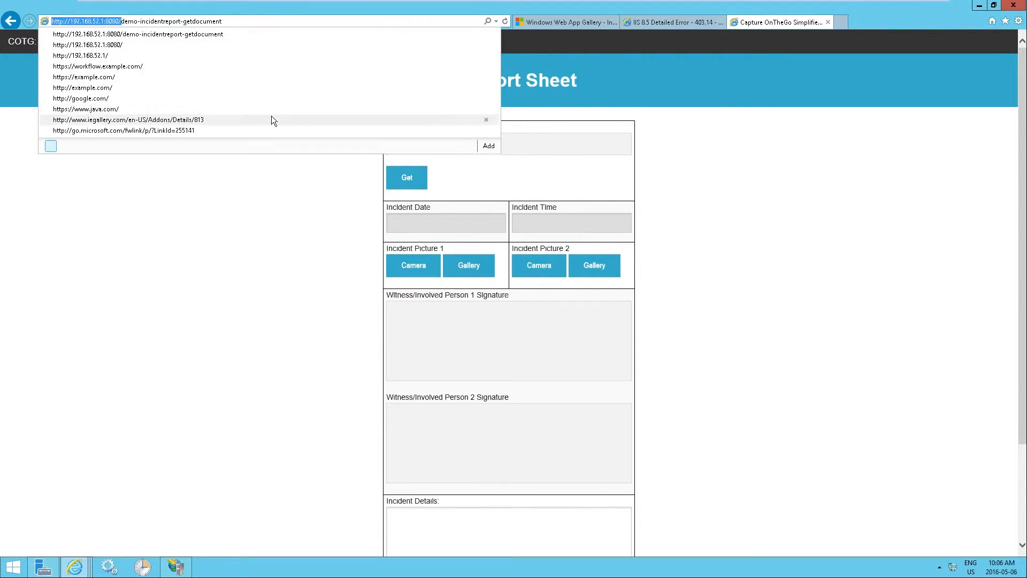
pyautogui.click(214, 232)
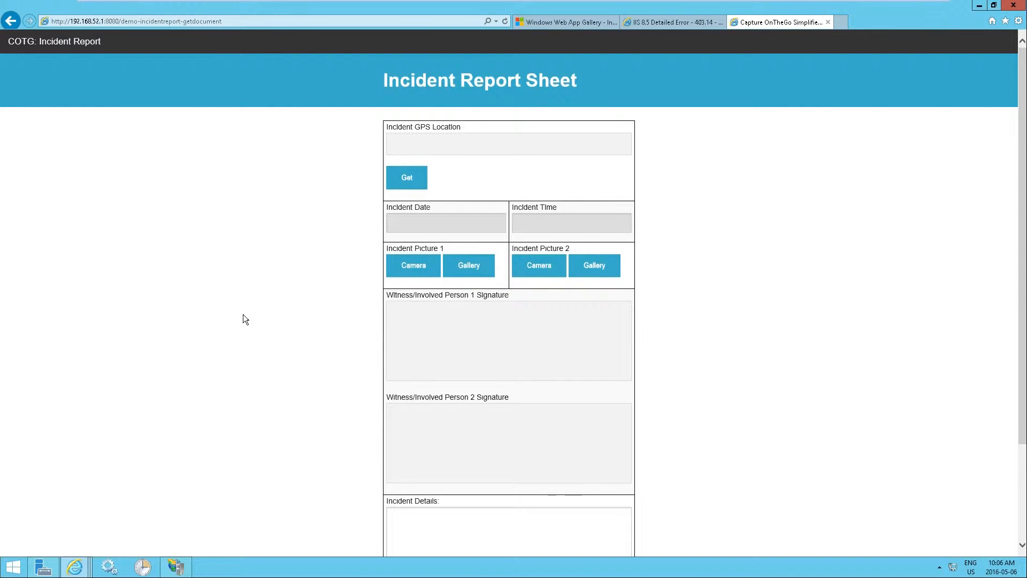
# Switch to IIS Manager and start a new Reverse Proxy rule in URL Rewrite for the workflow site.
pyautogui.click(175, 566)
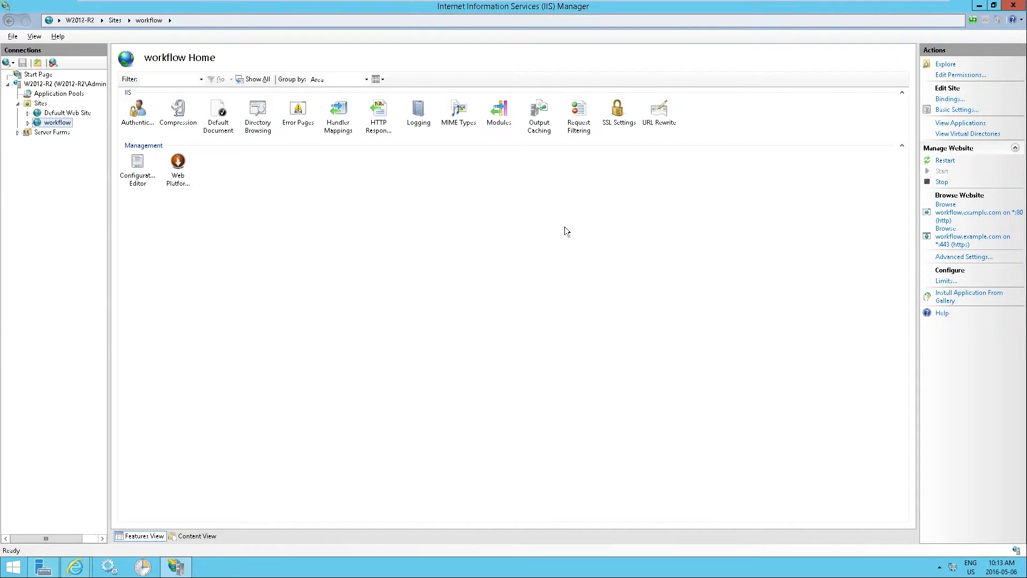
pyautogui.doubleClick(659, 121)
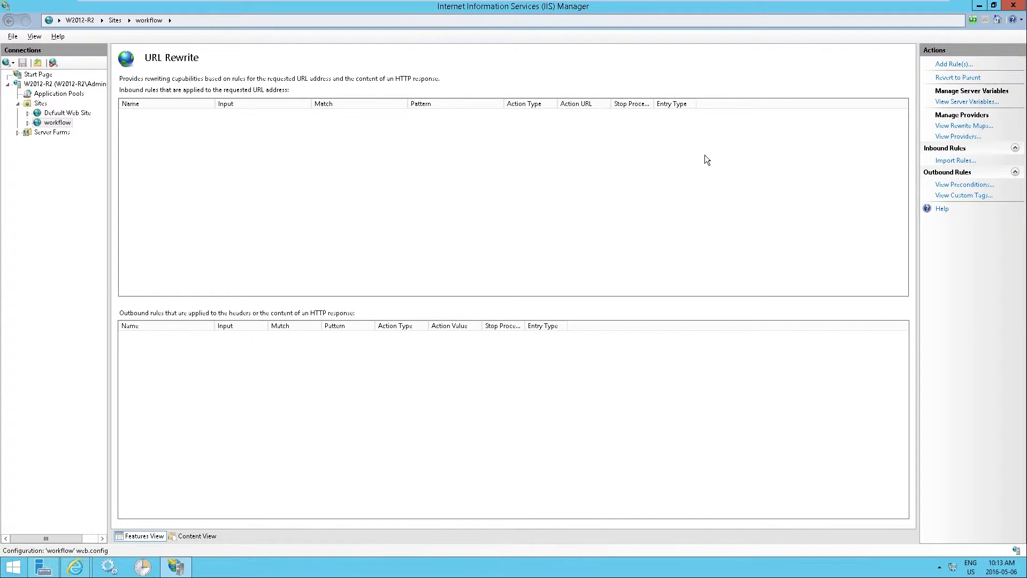
pyautogui.click(946, 64)
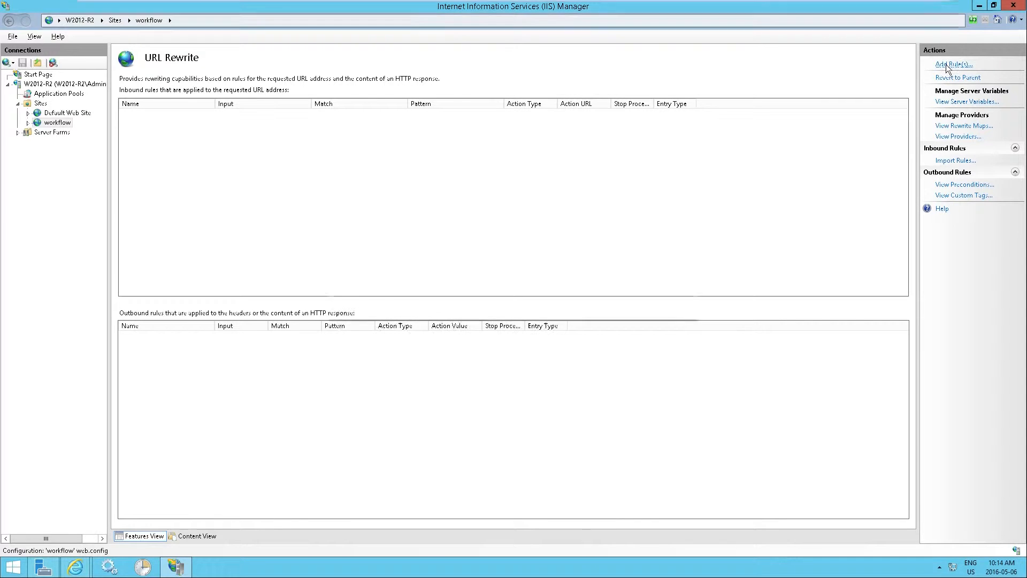
pyautogui.click(503, 245)
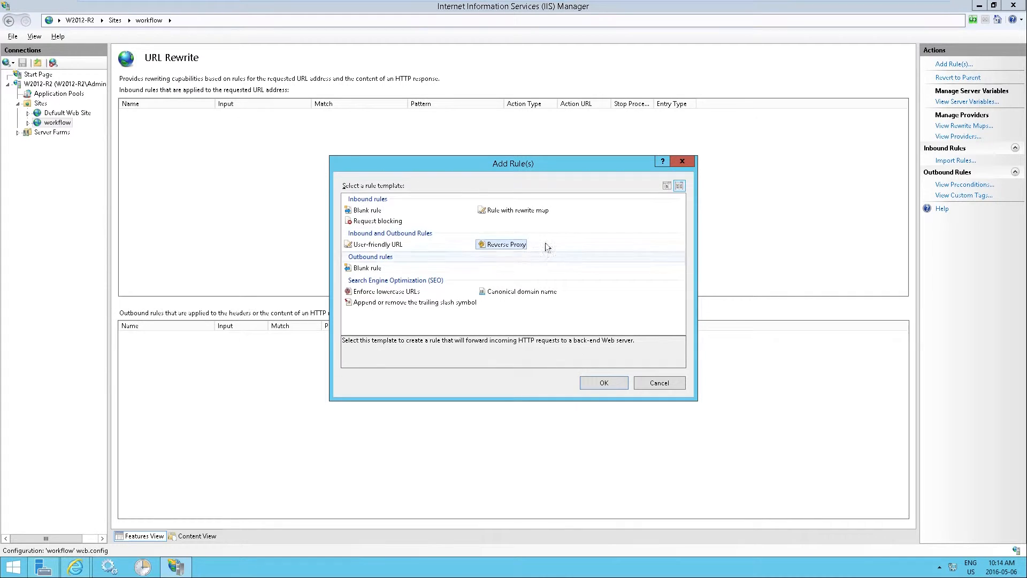
pyautogui.click(609, 383)
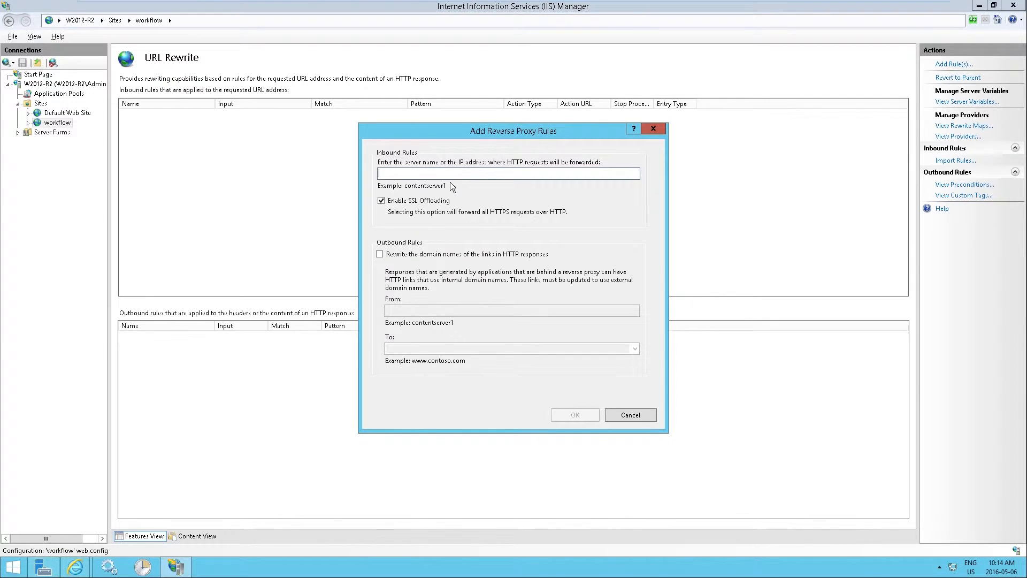
# Create the reverse proxy rules forwarding requests to 192.168.52.1:8080 and rewriting response link domains from 192.168.52.1:8080 to workflow.example.com.
pyautogui.write('192.1')
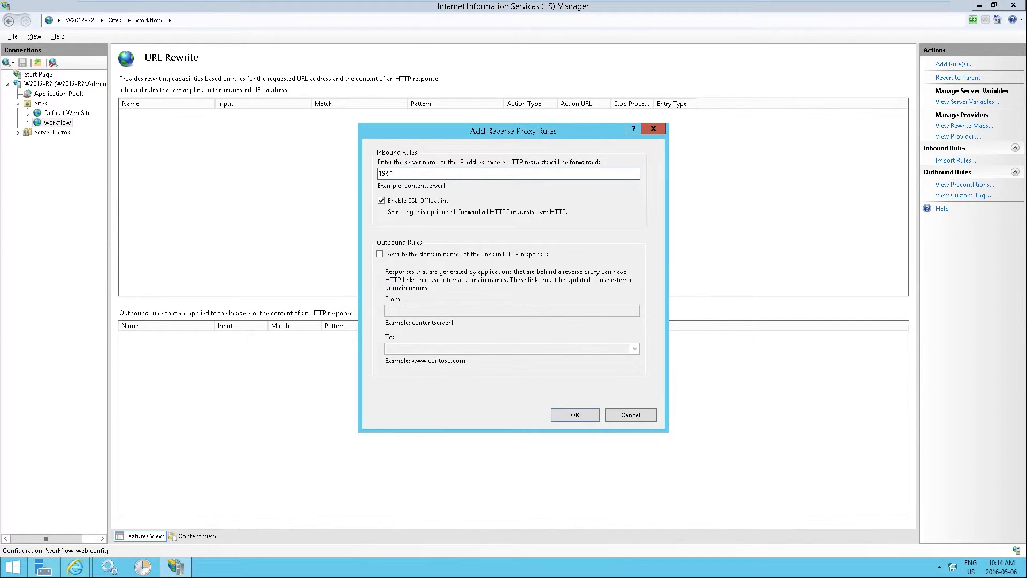
pyautogui.write('68.52.1:8080')
pyautogui.click(379, 255)
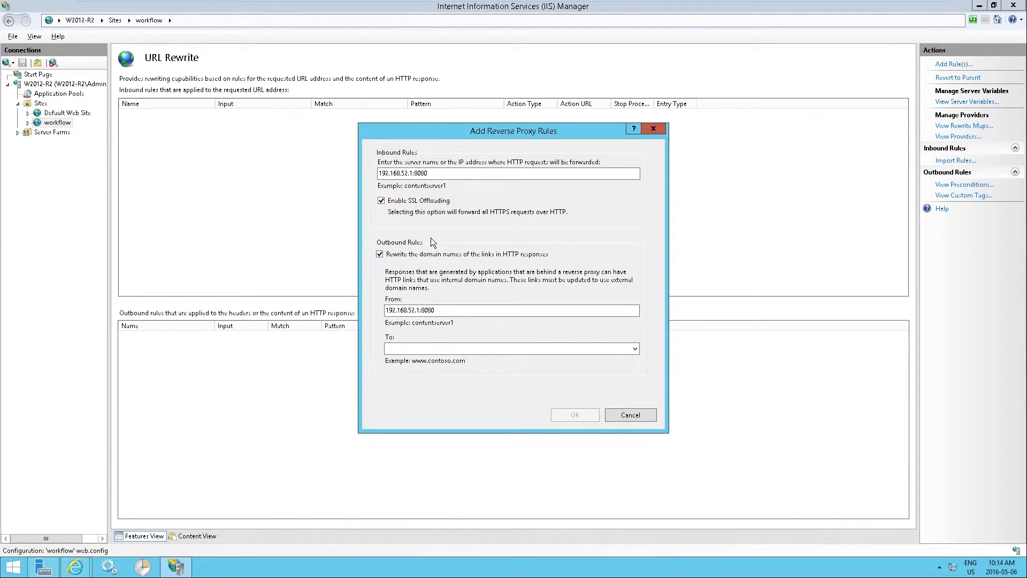
pyautogui.click(413, 348)
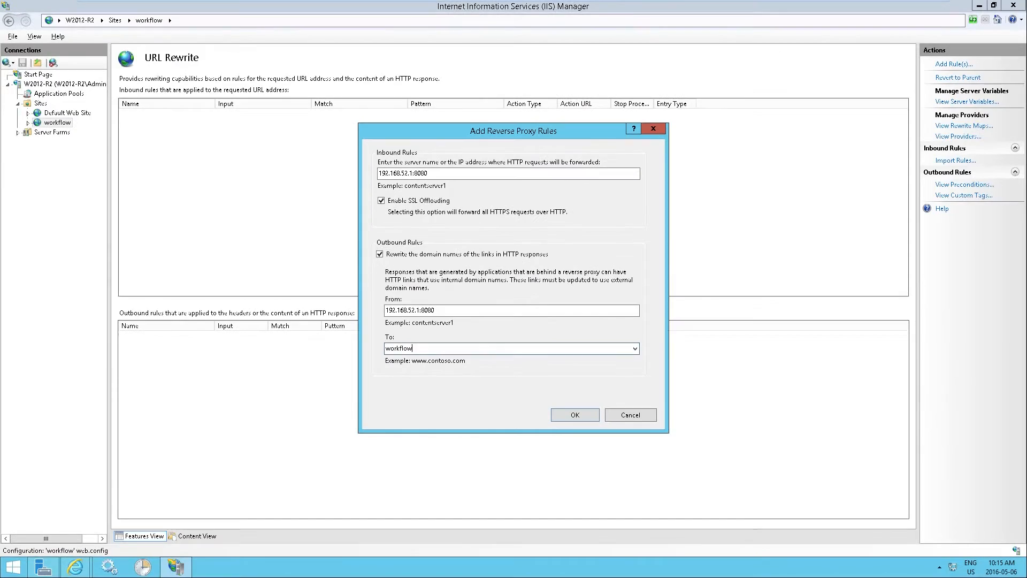
pyautogui.press('BackSpace')
pyautogui.write('example.com')
pyautogui.click(570, 421)
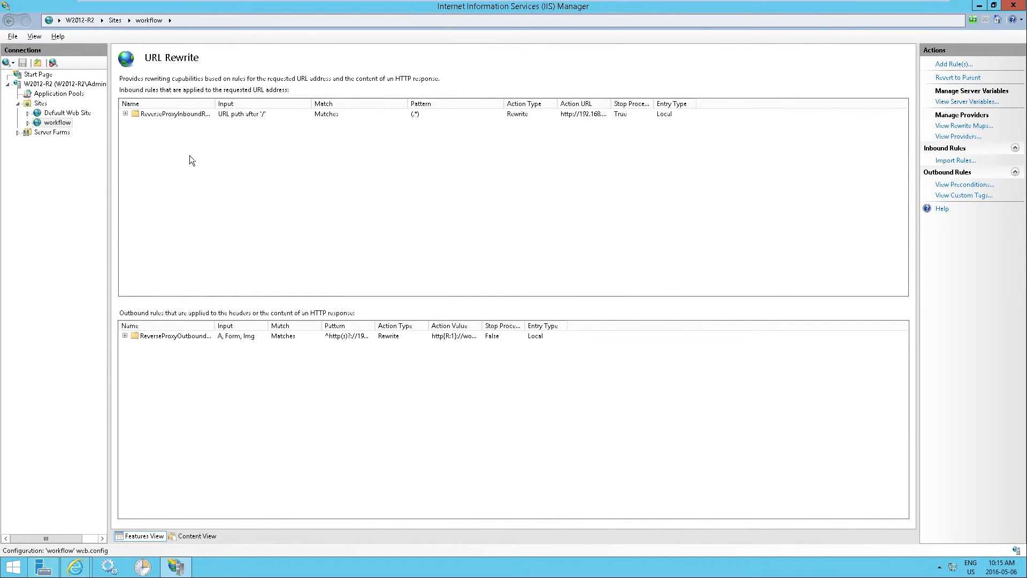
# Set the reverse proxy inbound rule's pattern to ^(.*)$ and apply the change.
pyautogui.doubleClick(159, 115)
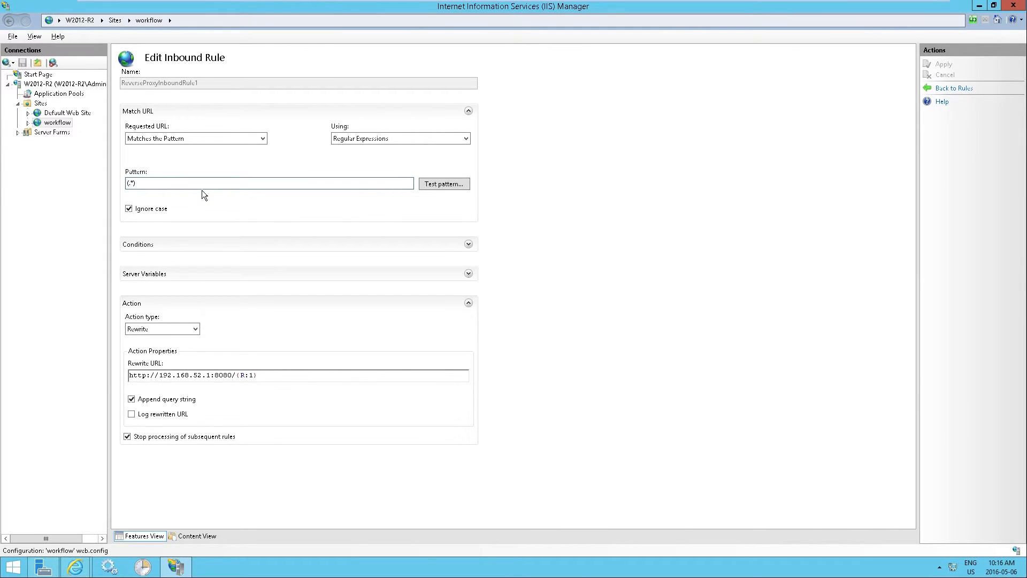
pyautogui.write('^(.*)$')
pyautogui.click(268, 374)
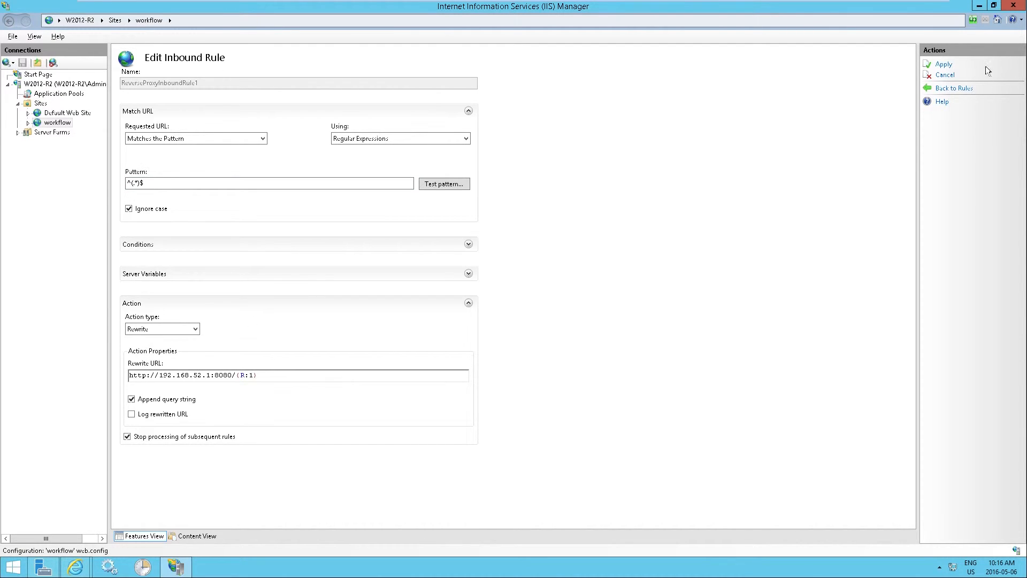
pyautogui.click(942, 64)
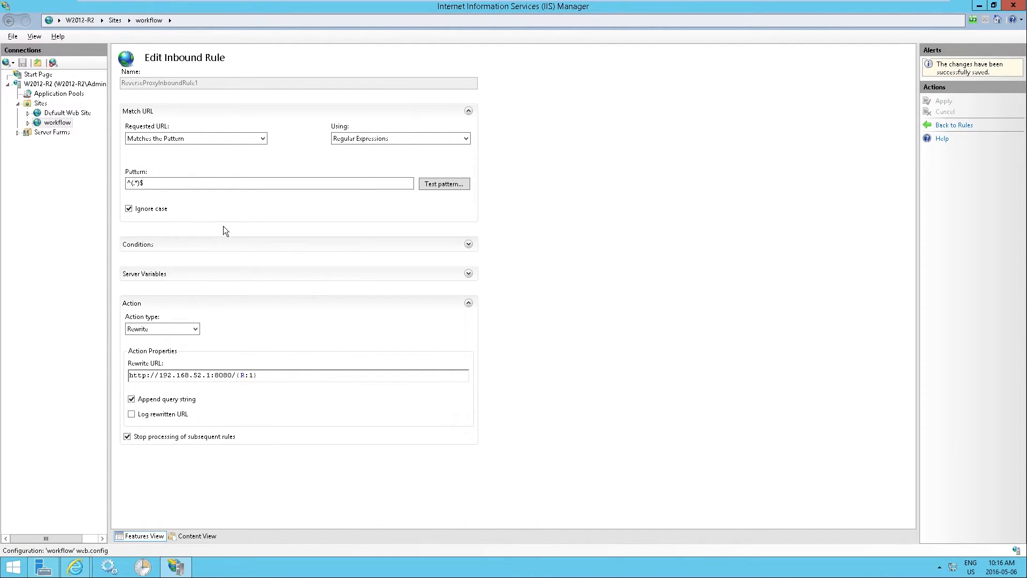
pyautogui.moveTo(75, 567)
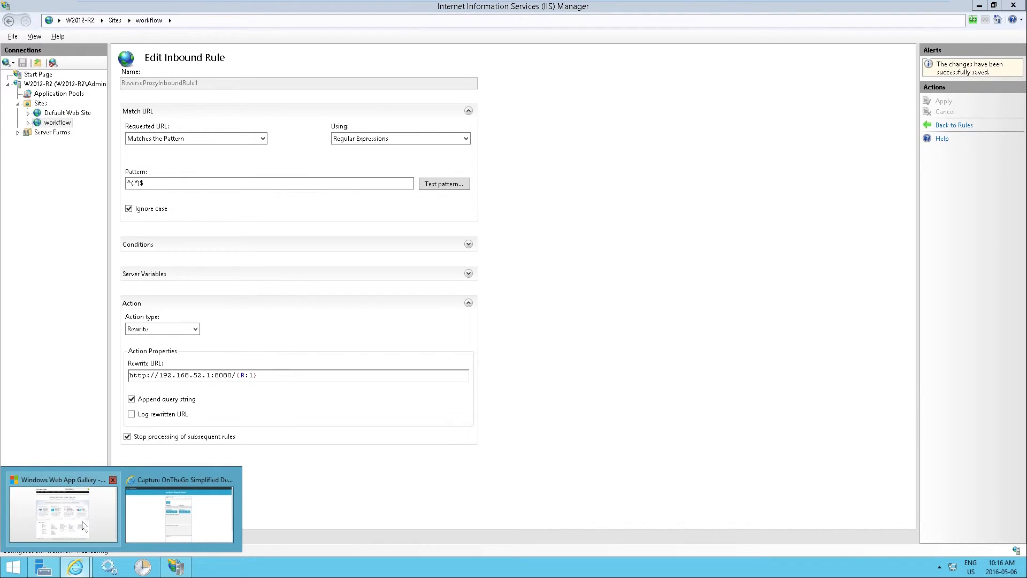
pyautogui.click(143, 523)
pyautogui.click(72, 20)
pyautogui.click(71, 20)
pyautogui.moveTo(71, 20); pyautogui.dragTo(119, 21)
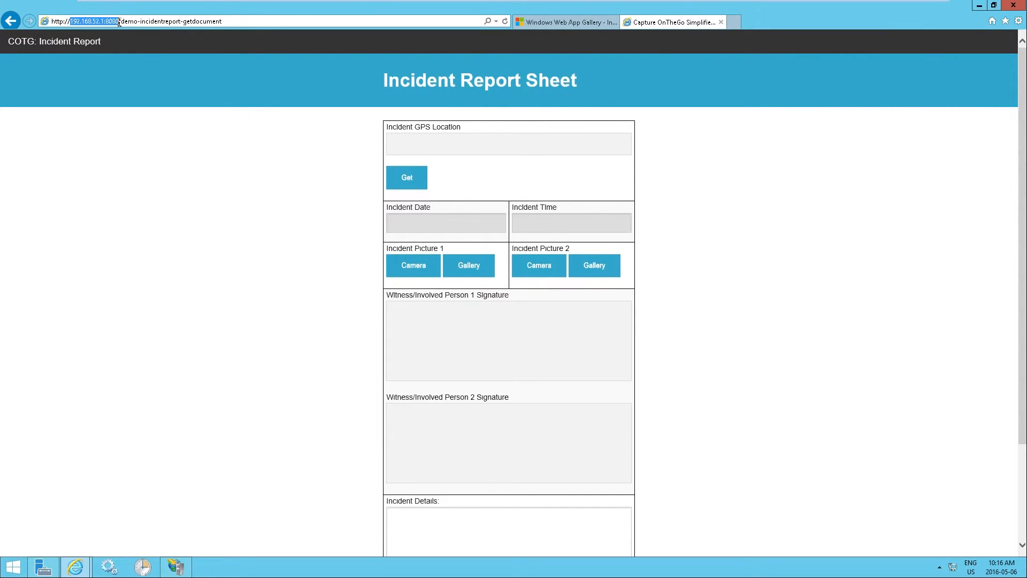
pyautogui.write('workflow.e')
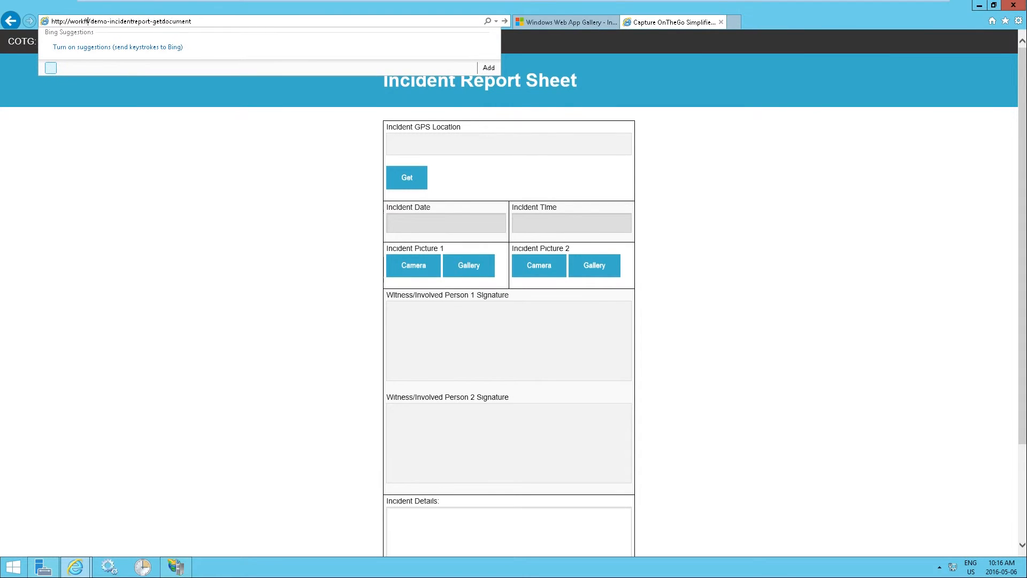
pyautogui.write('xample.com')
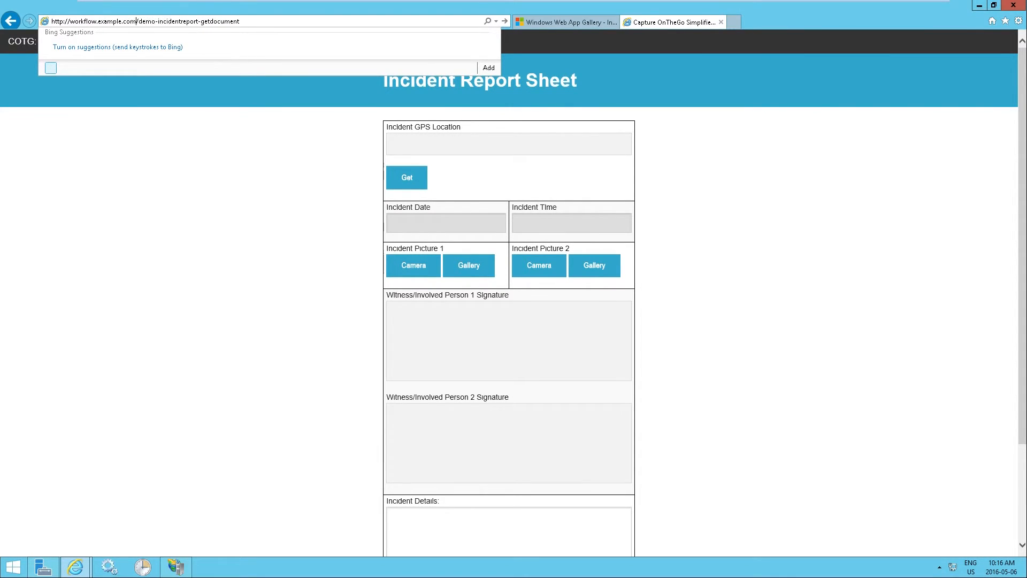
pyautogui.press('Return')
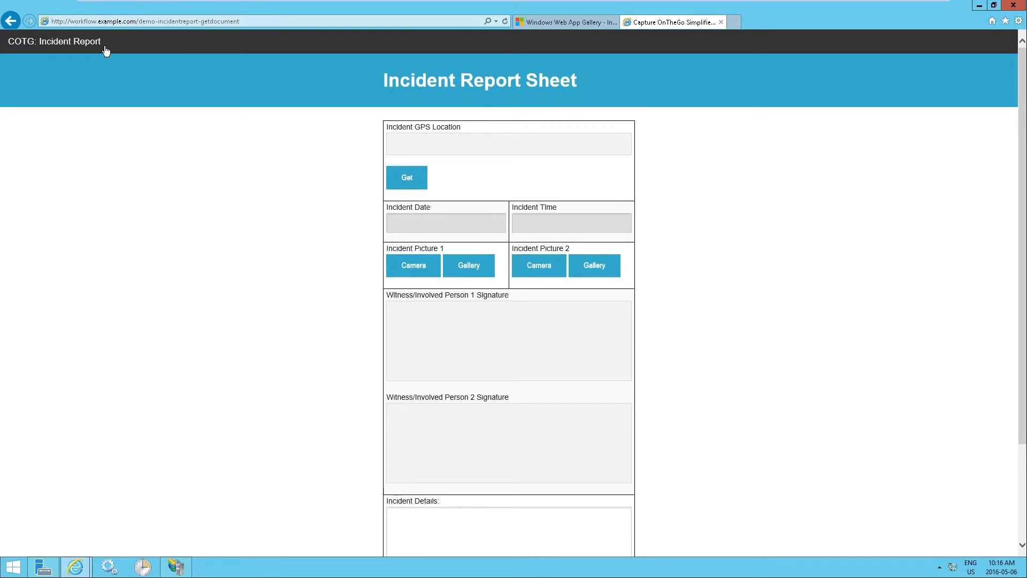
# Test the same incident report address over https and continue past the certificate warning.
pyautogui.click(79, 22)
pyautogui.click(64, 20)
pyautogui.write('s')
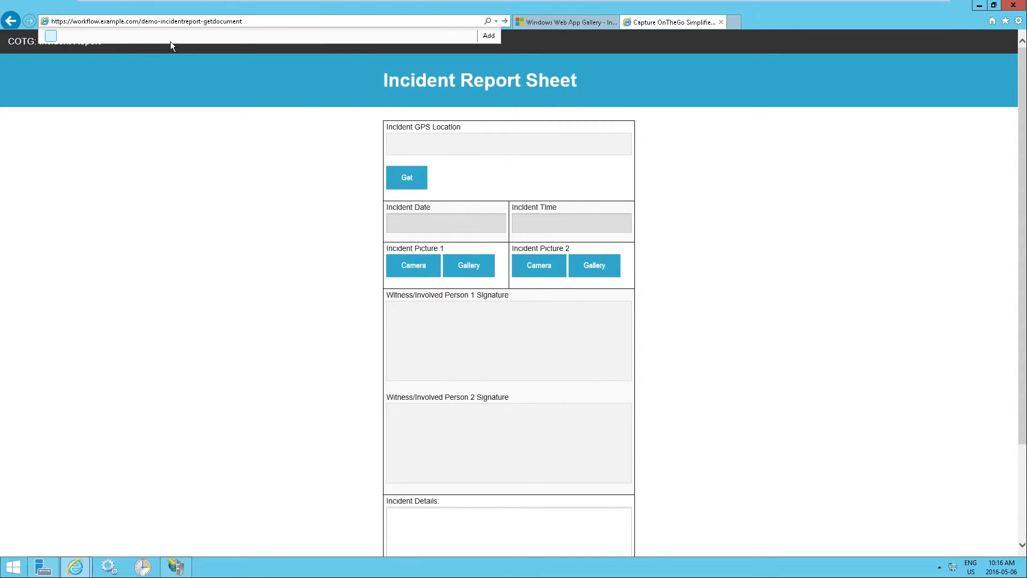
pyautogui.press('Return')
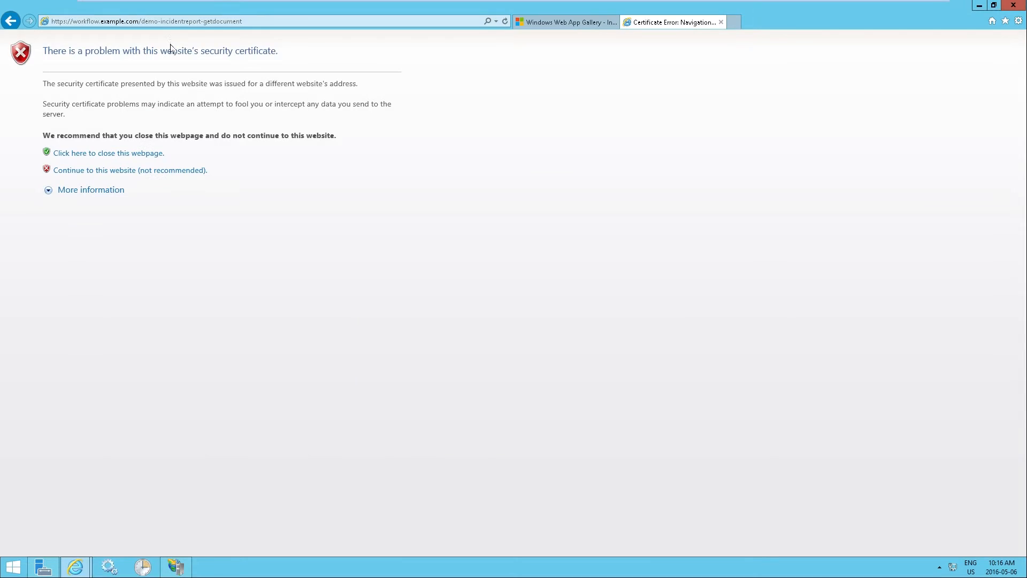
pyautogui.click(122, 171)
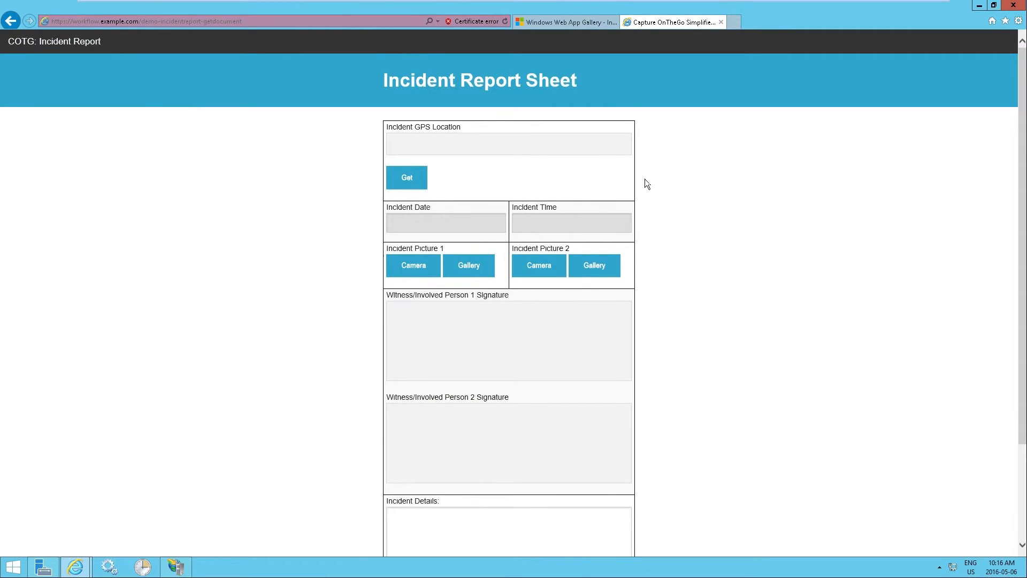
pyautogui.tripleClick(613, 83)
pyautogui.click(613, 83)
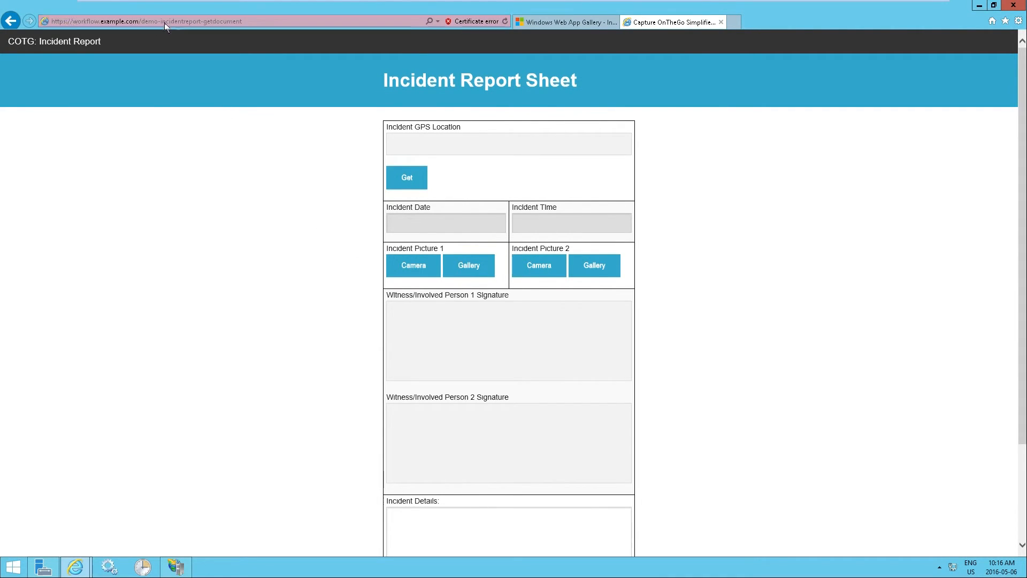
# In IIS Manager, add the Base (href attribute) tag to the content matched by the reverse proxy outbound rule and apply the change.
pyautogui.hotkey('alt', 'Tab')
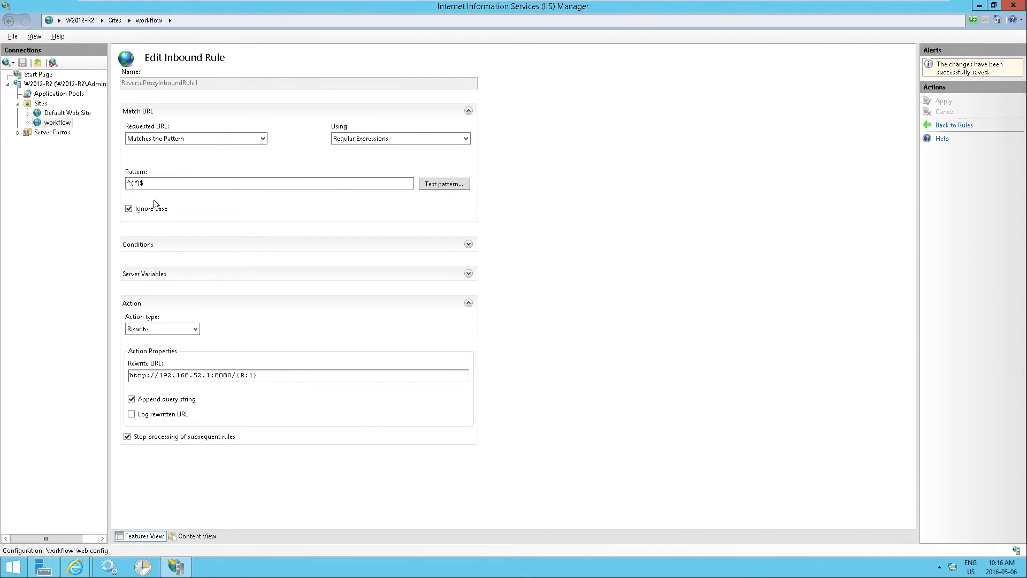
pyautogui.click(953, 125)
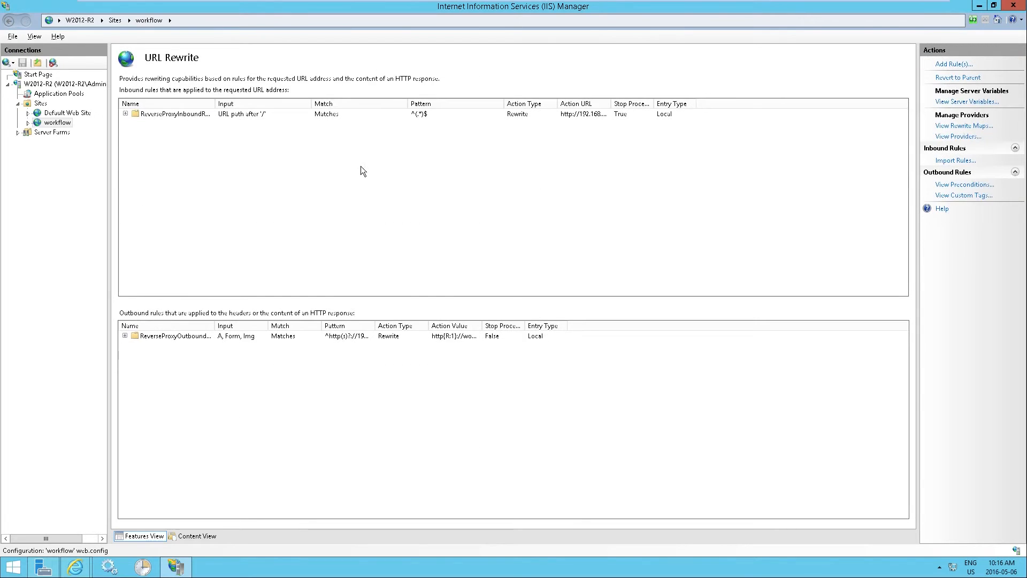
pyautogui.doubleClick(171, 337)
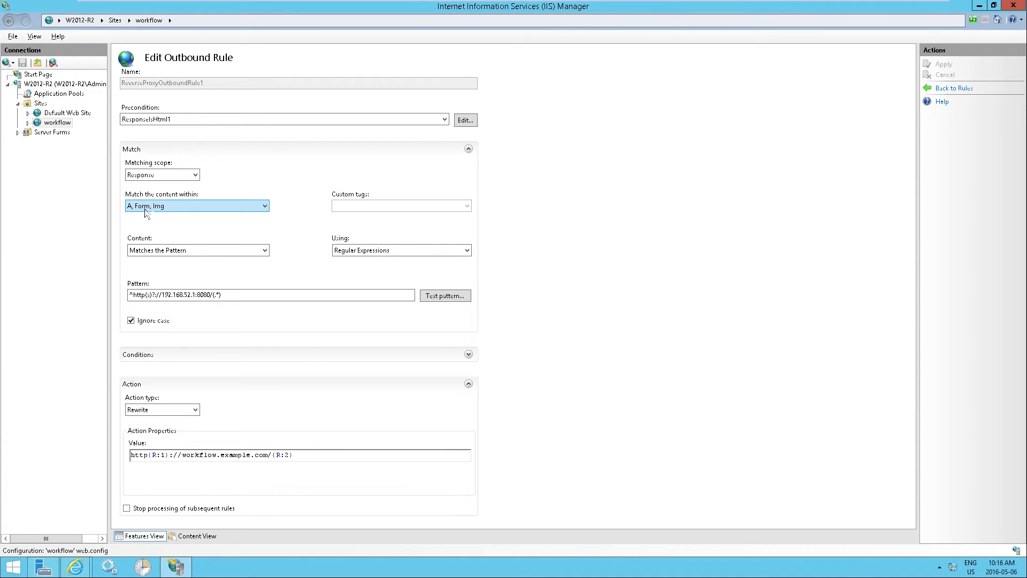
pyautogui.click(234, 205)
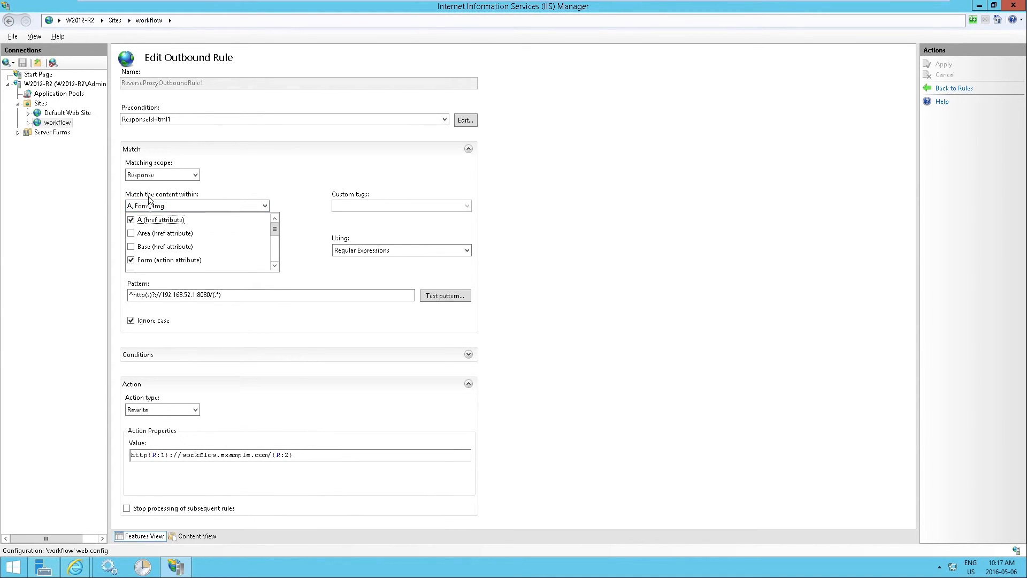
pyautogui.click(131, 247)
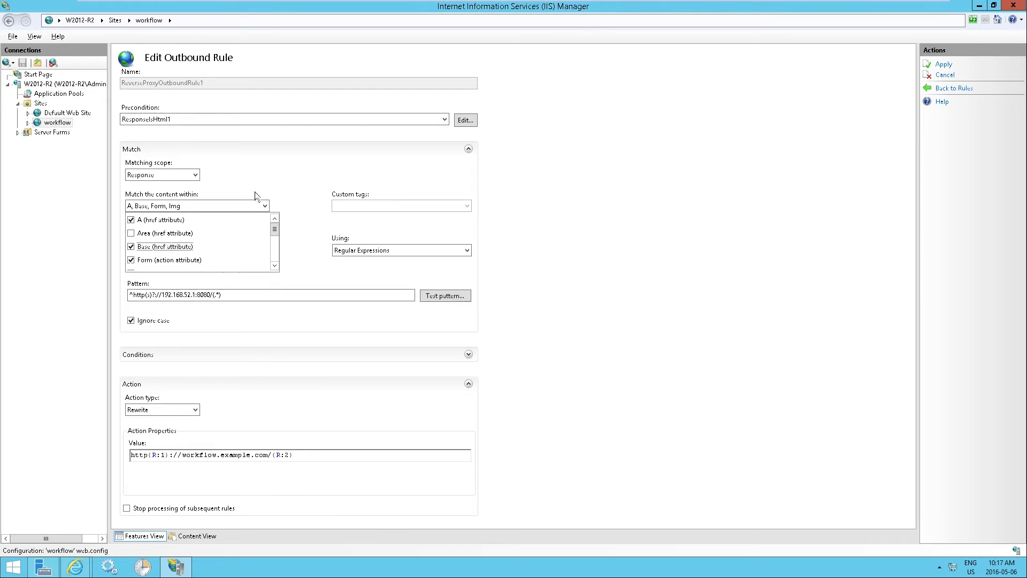
pyautogui.click(267, 172)
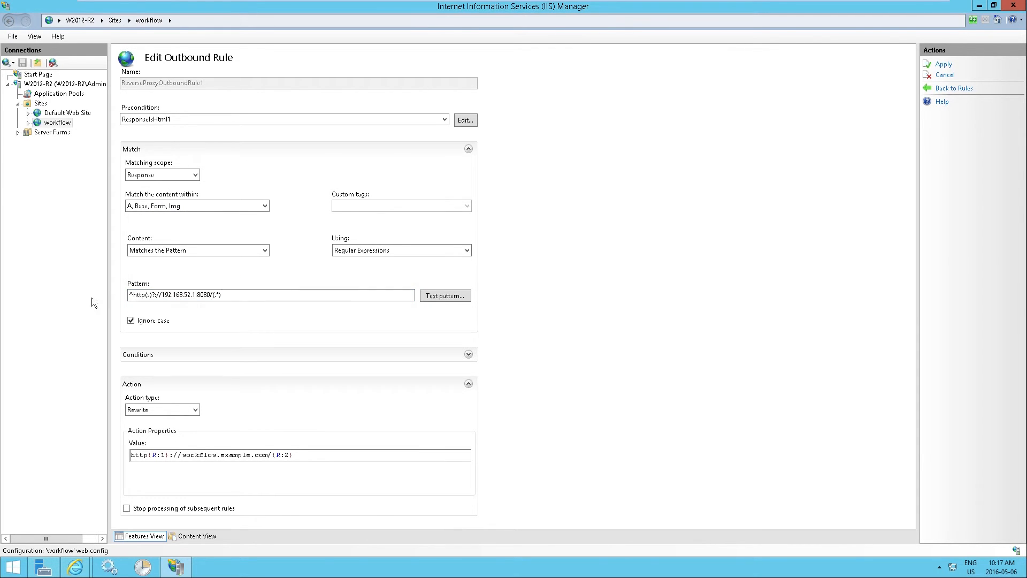
pyautogui.click(944, 65)
pyautogui.click(949, 126)
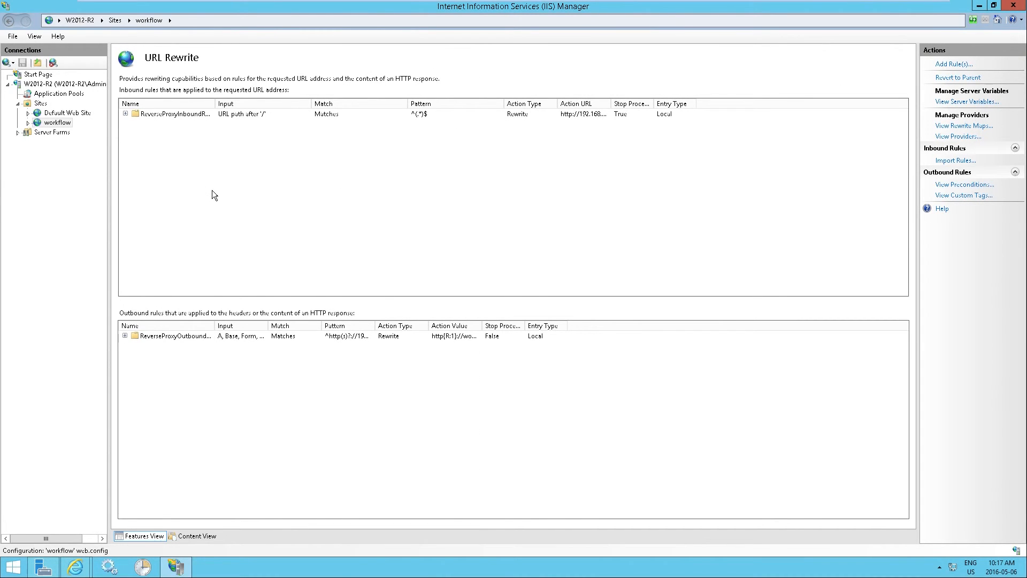
# Switch to Internet Explorer to view the incident report page served over https.
pyautogui.click(75, 567)
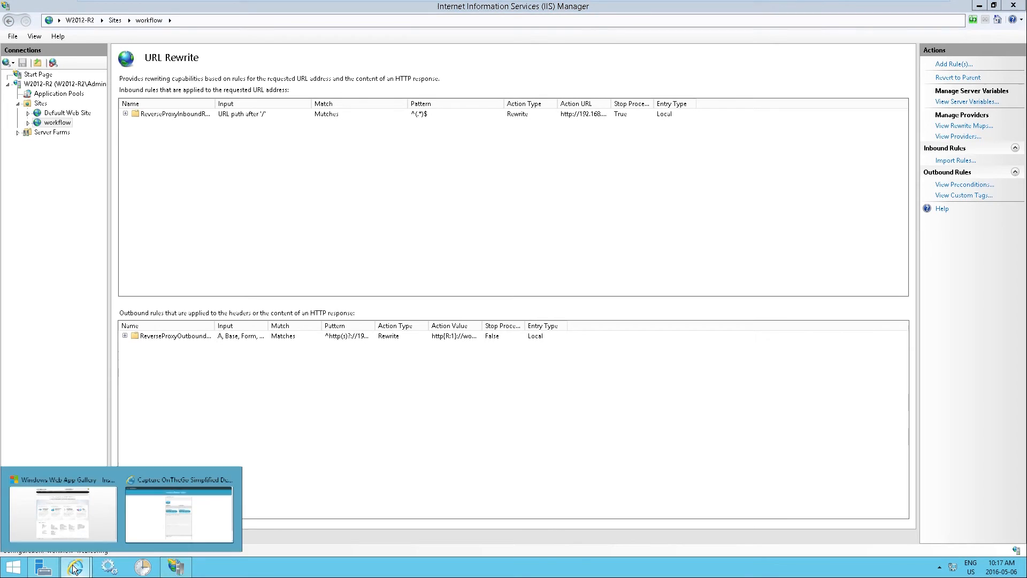
pyautogui.click(137, 511)
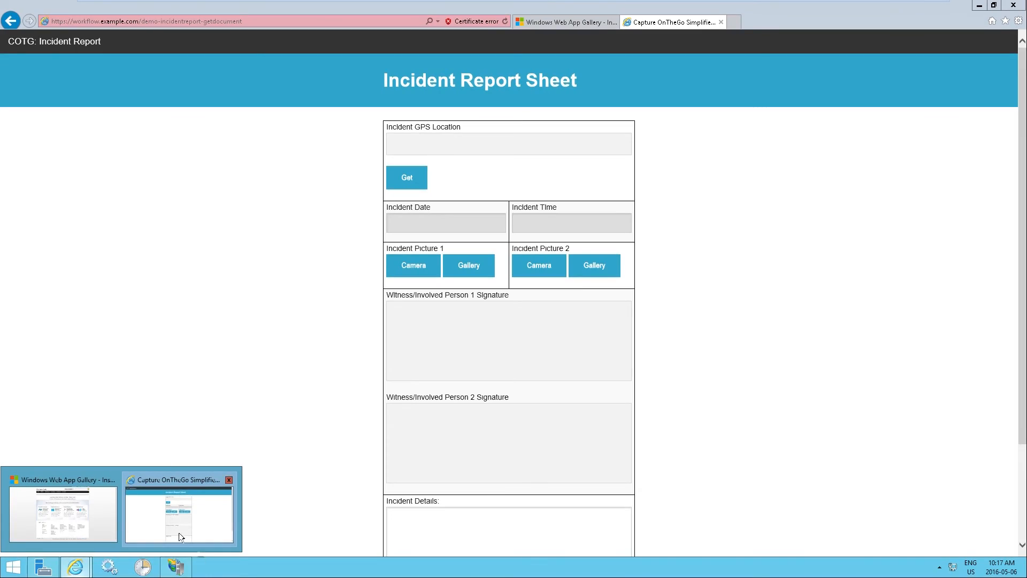
# Return to IIS Manager and review the workflow site's http and https bindings without changing them.
pyautogui.click(176, 567)
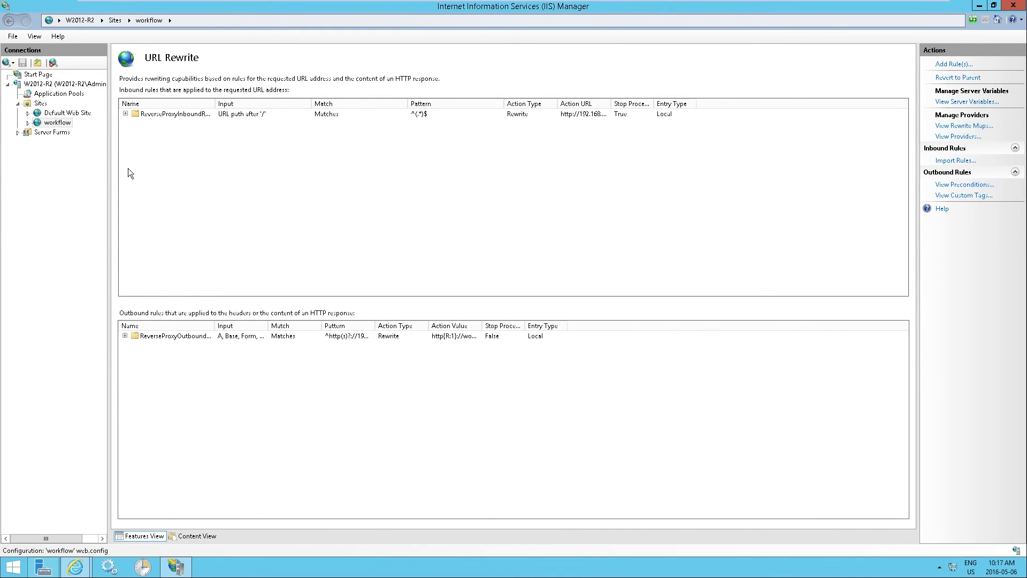
pyautogui.rightClick(59, 126)
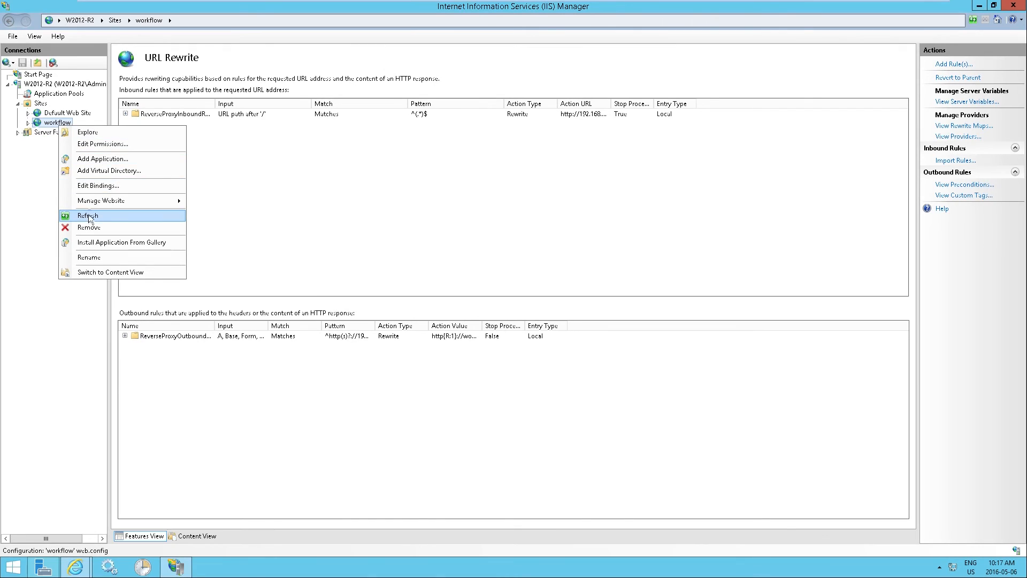
pyautogui.click(91, 186)
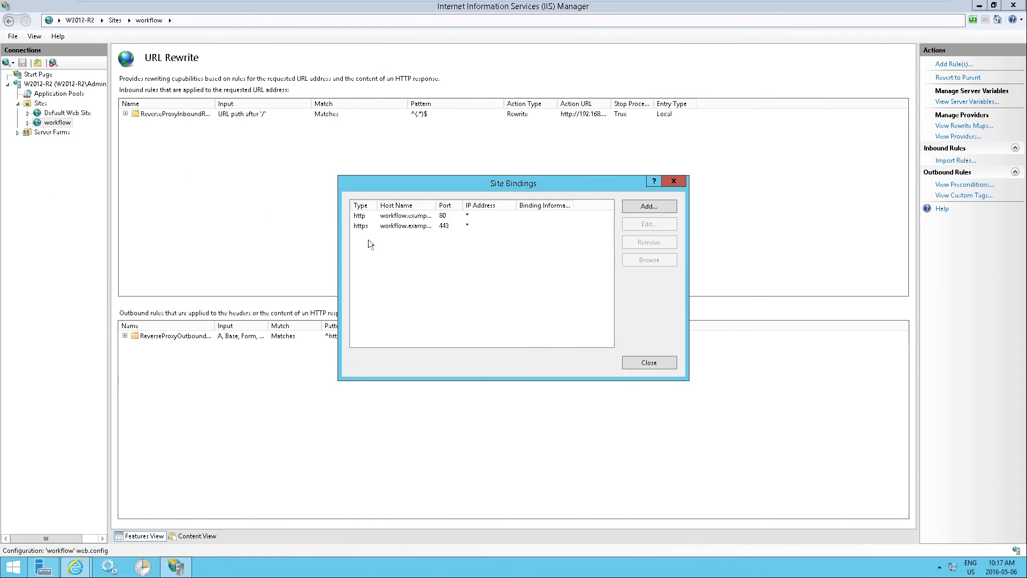
pyautogui.click(402, 216)
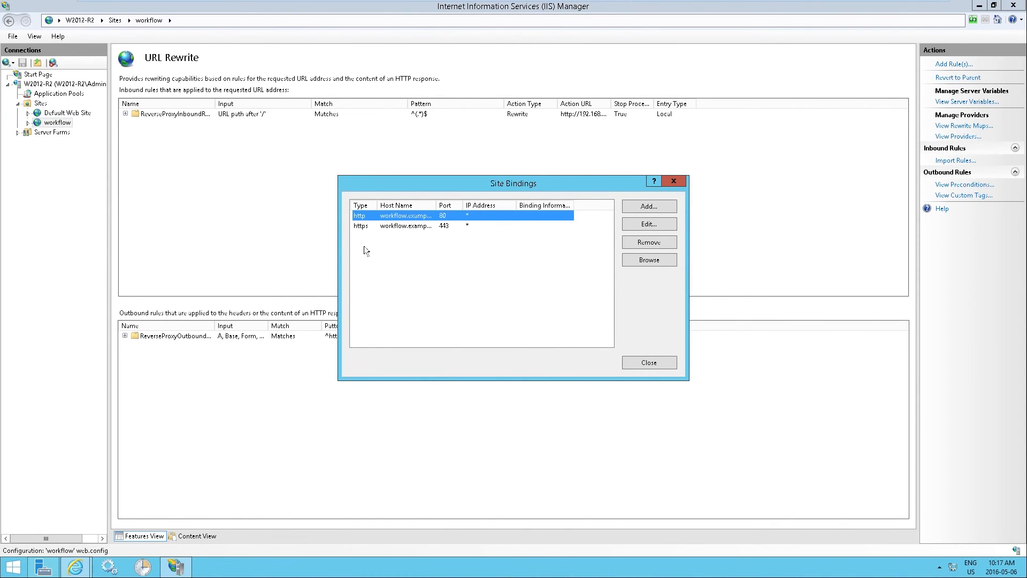
pyautogui.click(640, 363)
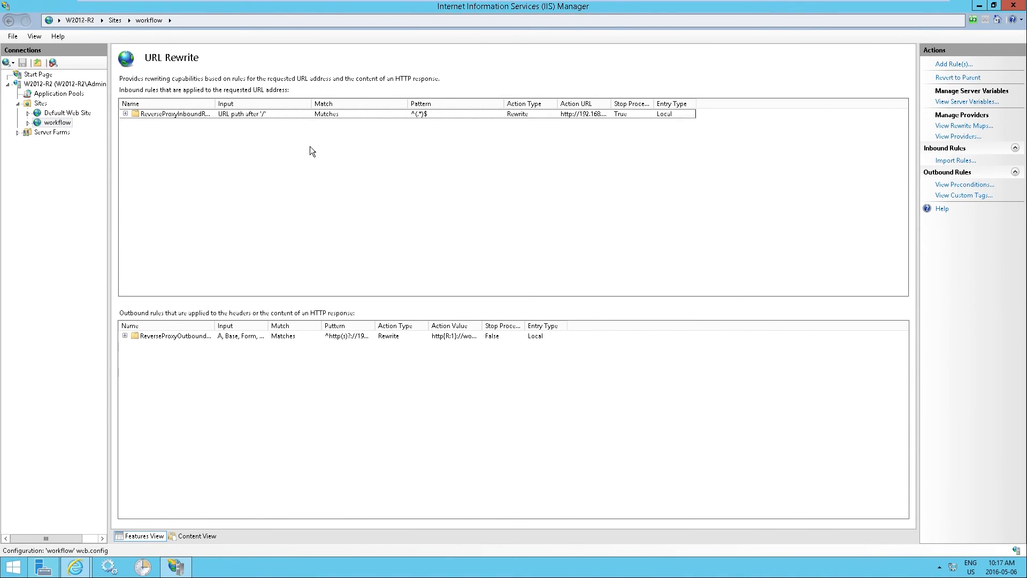